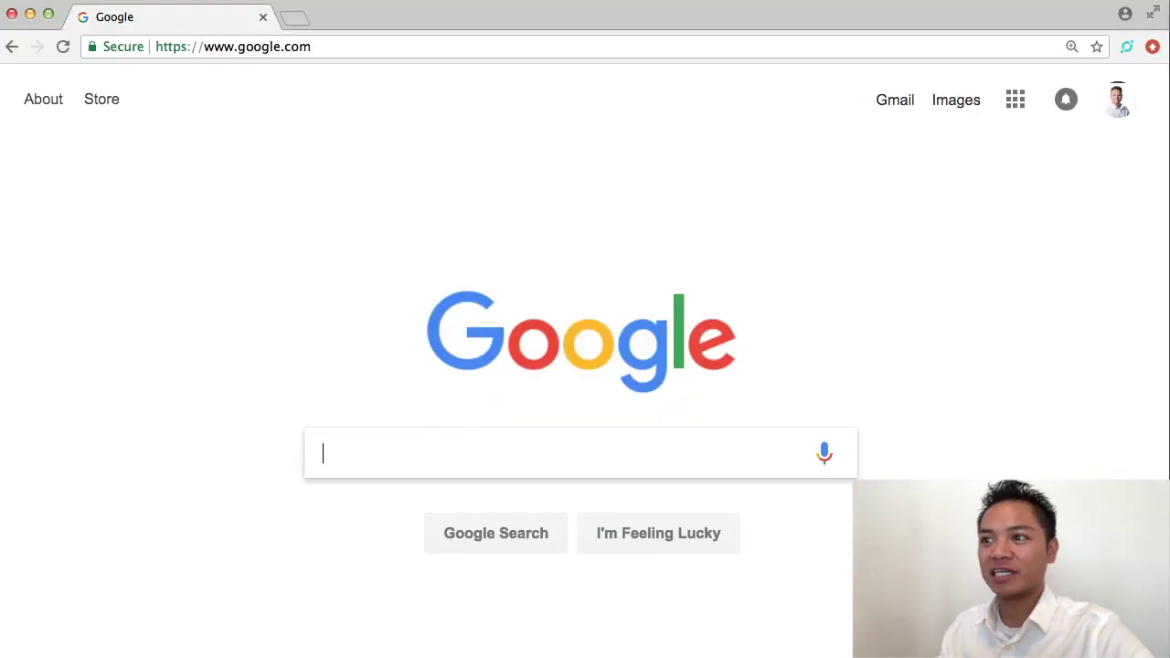
Go to the CoinMarketCap website.
{"action": "left_click", "coordinate": [346, 39]}
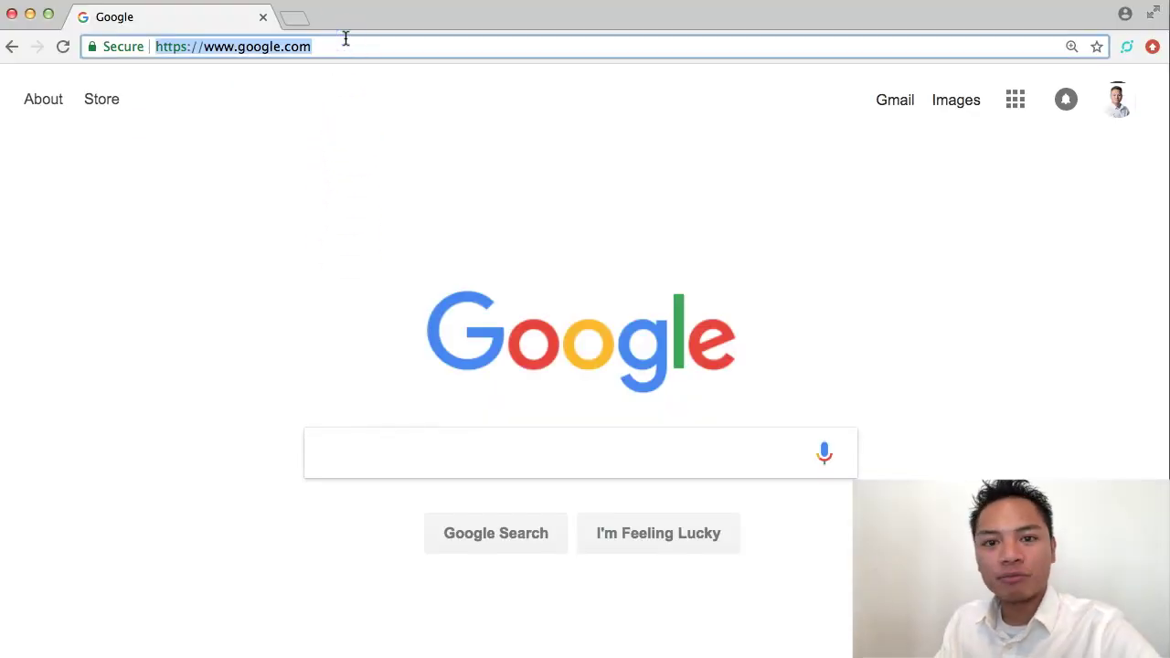
{"action": "type", "text": "coinmarketcap"}
{"action": "key", "text": "Return"}
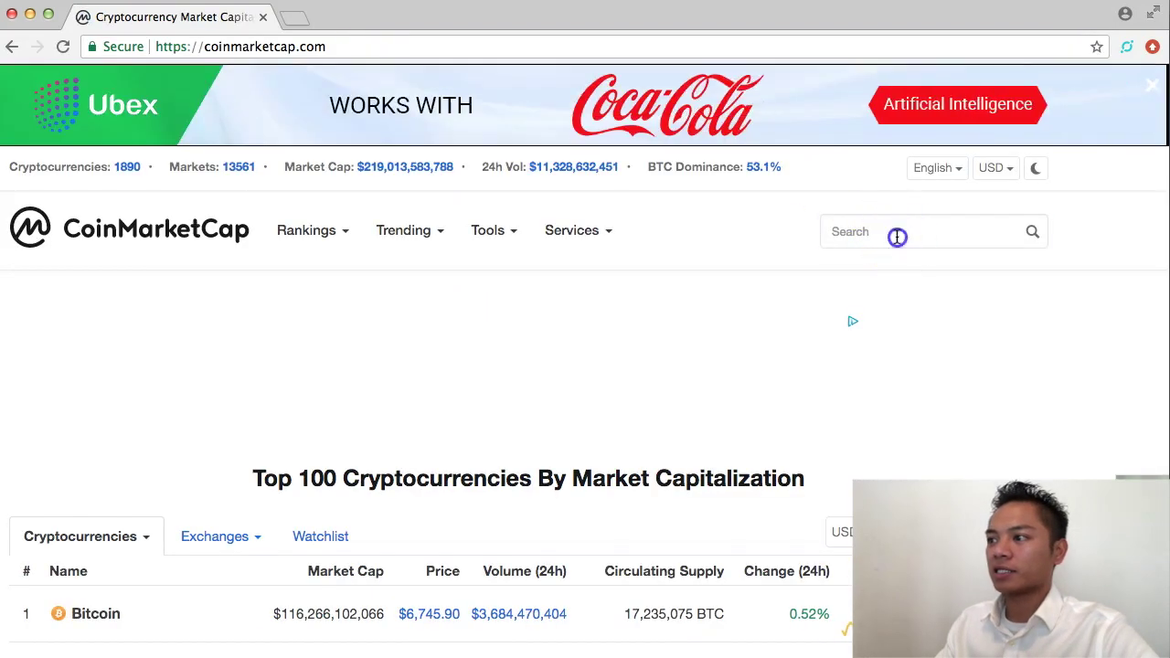
Look up pivx on CoinMarketCap and open the coin's official website from its PIVX page.
{"action": "left_click", "coordinate": [897, 236]}
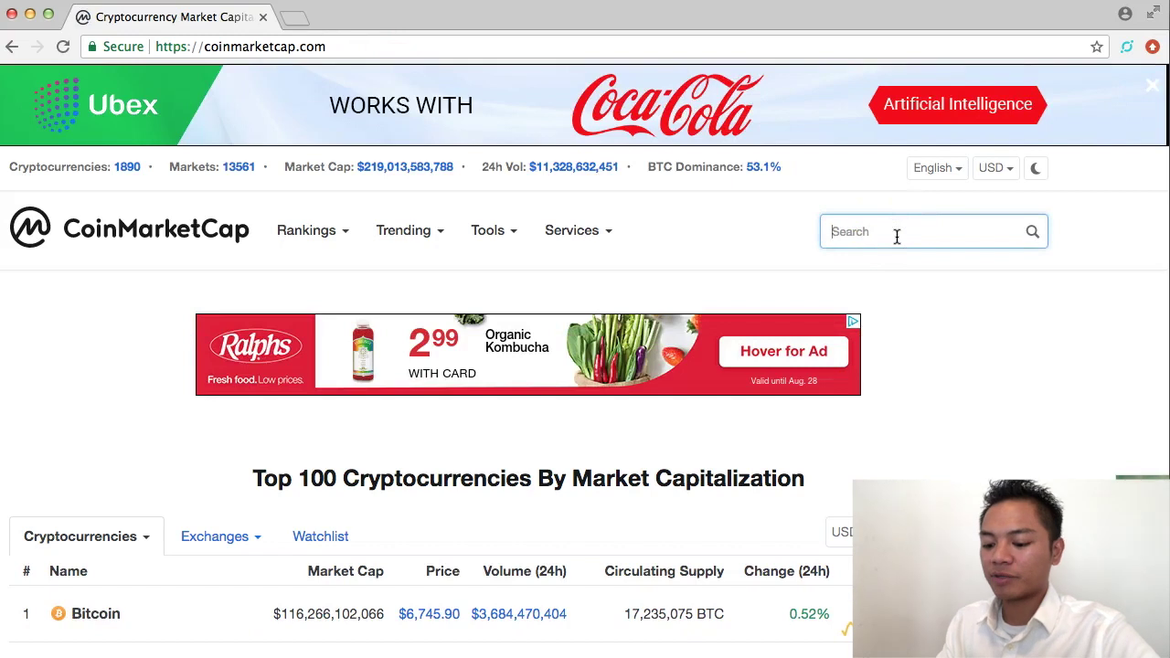
{"action": "type", "text": "pivx"}
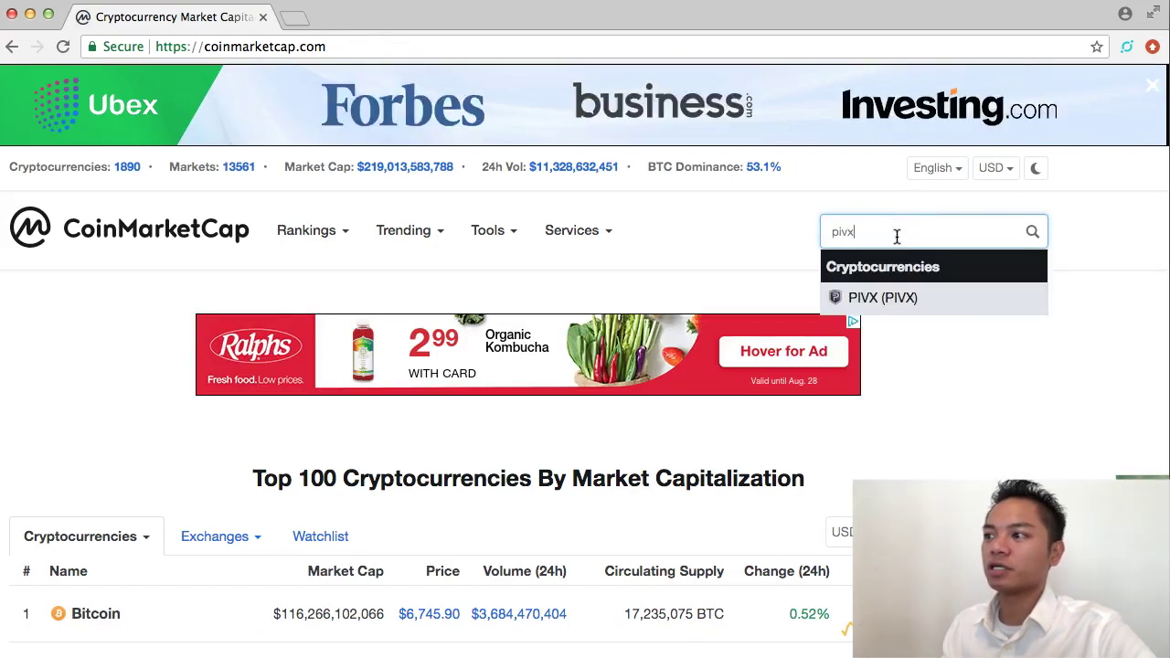
{"action": "left_click", "coordinate": [938, 307]}
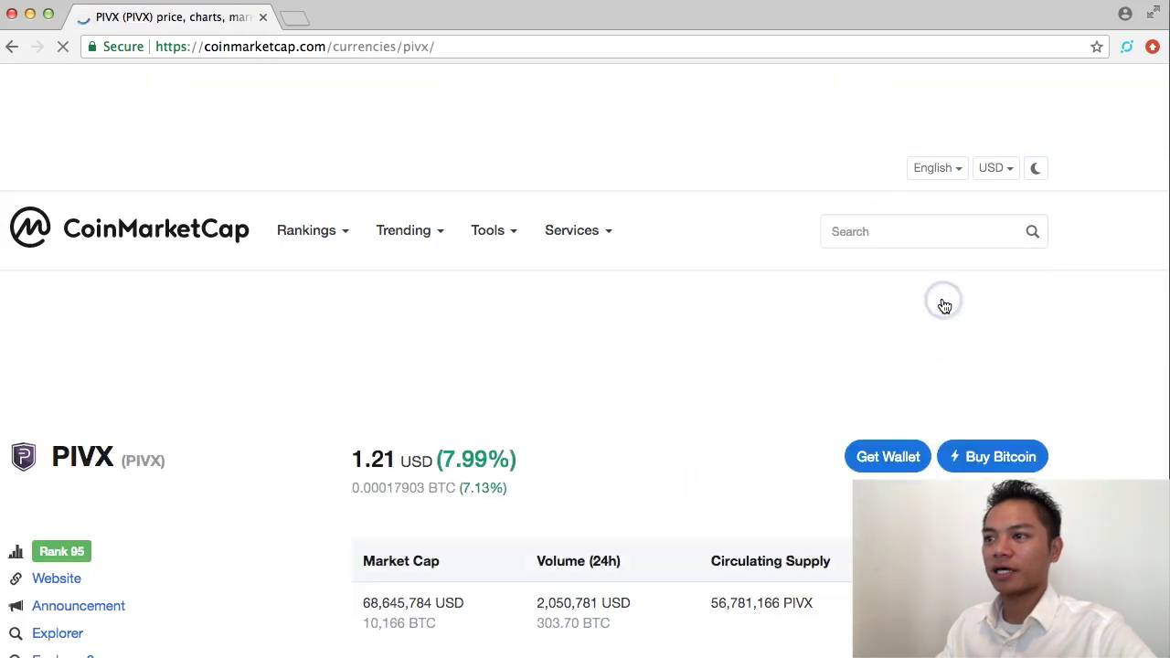
{"action": "scroll", "coordinate": [294, 406], "scroll_direction": "down", "scroll_amount": 3}
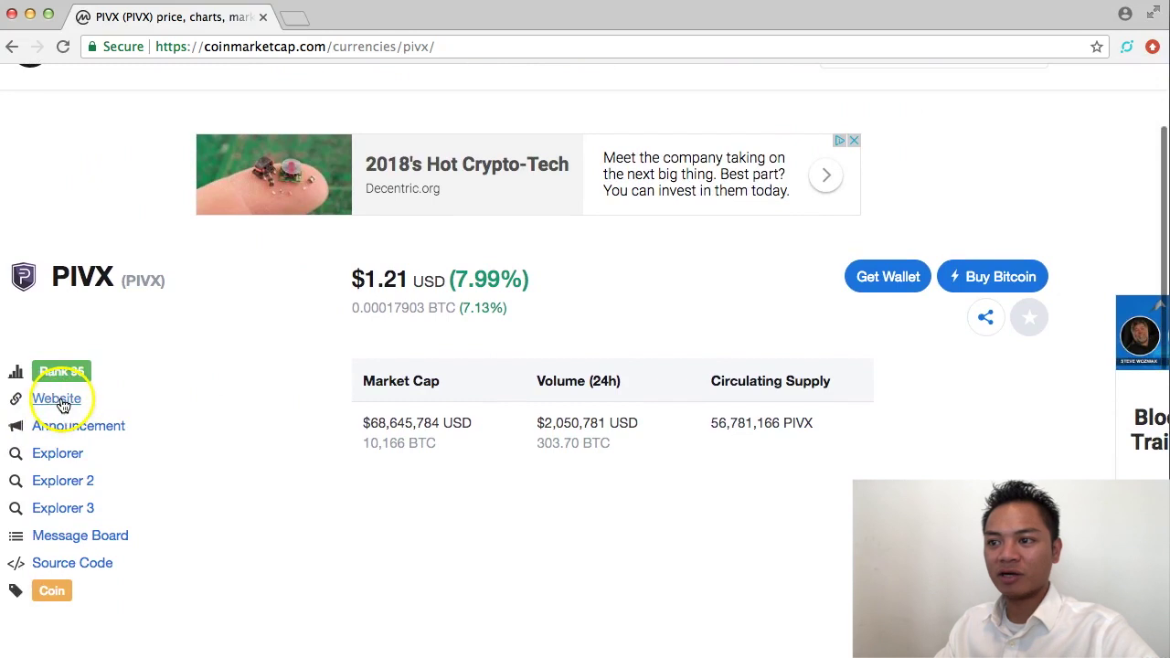
{"action": "left_click", "coordinate": [58, 401]}
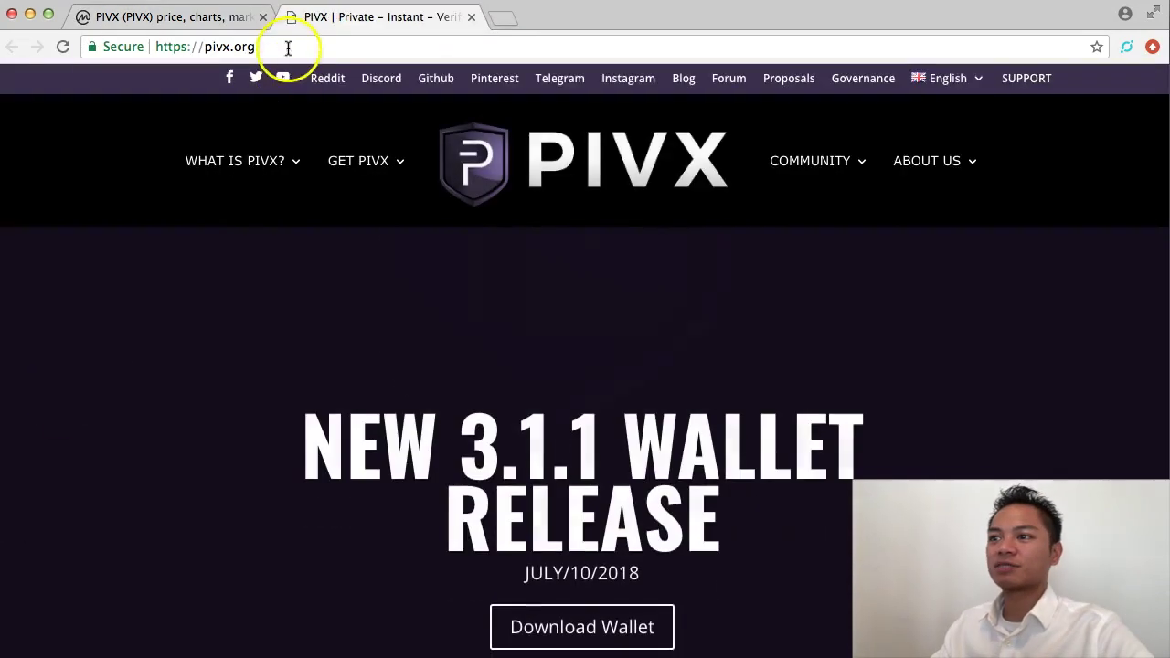
Check that pivx.org uses https and view its secure connection details.
{"action": "left_click", "coordinate": [289, 45]}
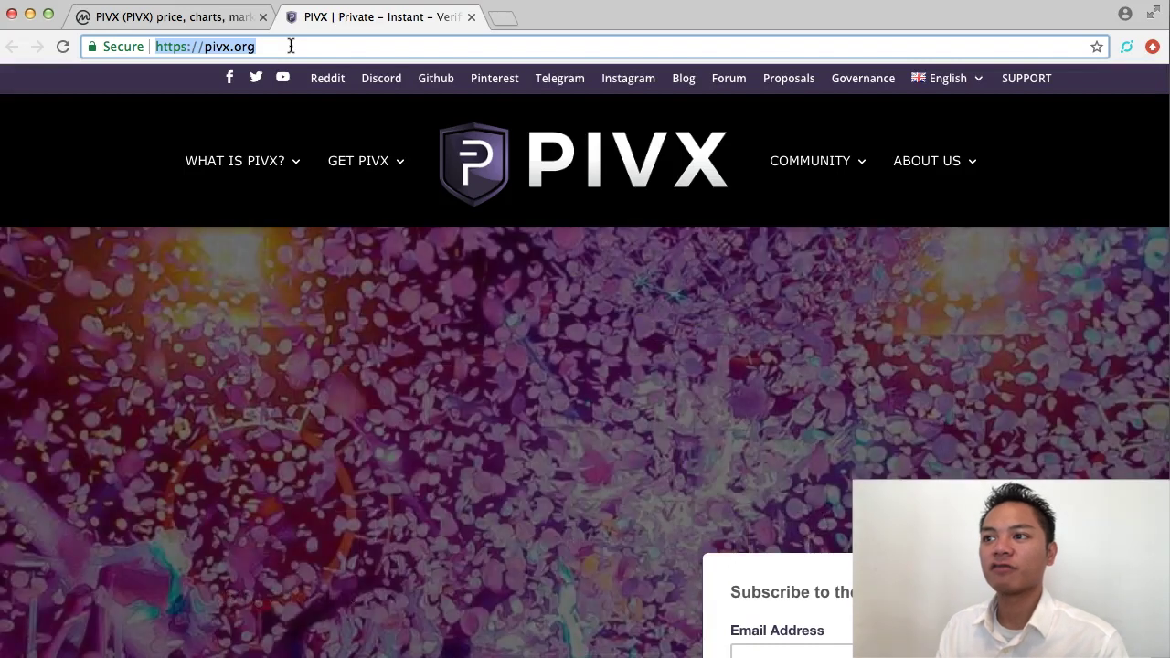
{"action": "double_click", "coordinate": [171, 47]}
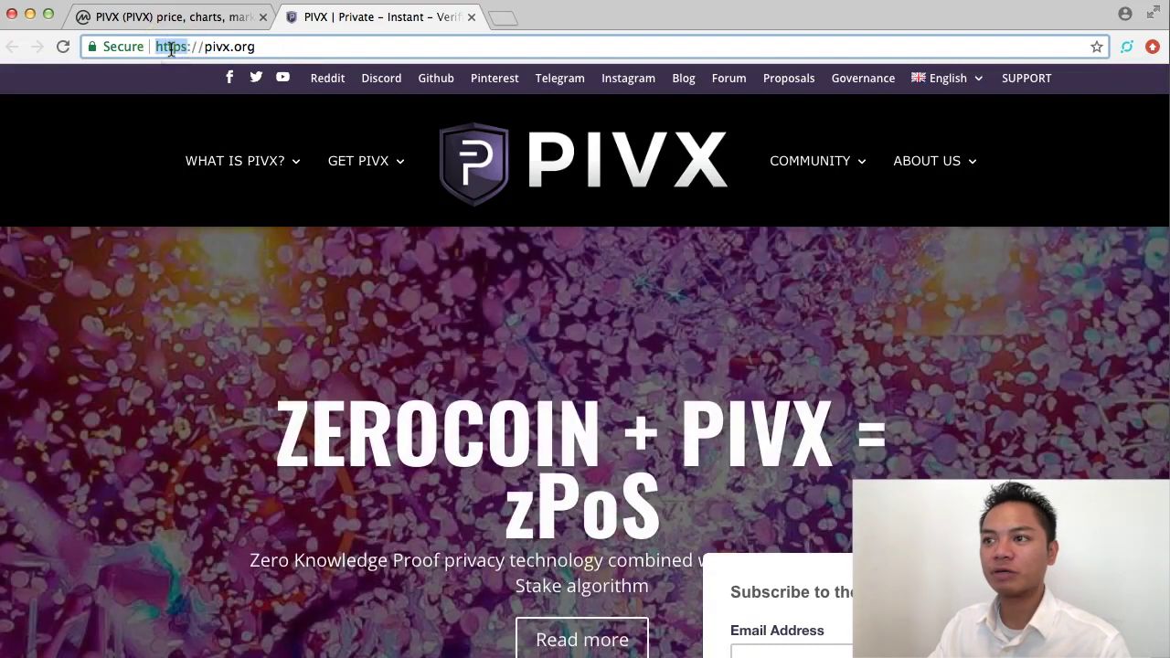
{"action": "left_click", "coordinate": [104, 53]}
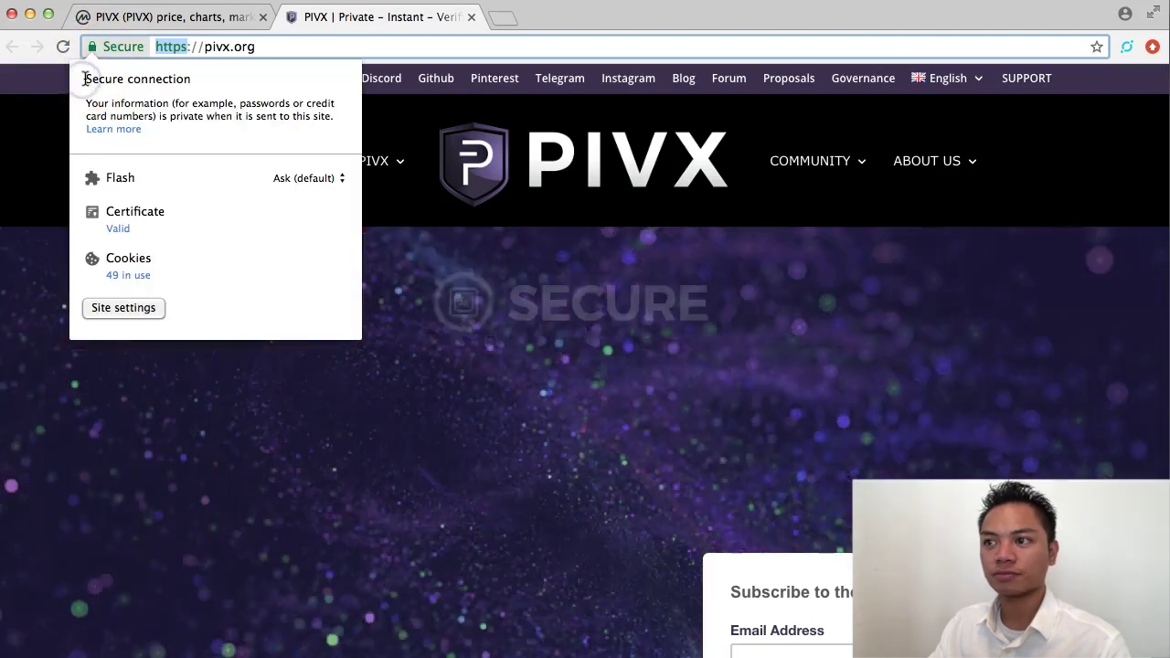
{"action": "left_click_drag", "start_coordinate": [84, 78], "coordinate": [191, 81]}
{"action": "left_click", "coordinate": [359, 43]}
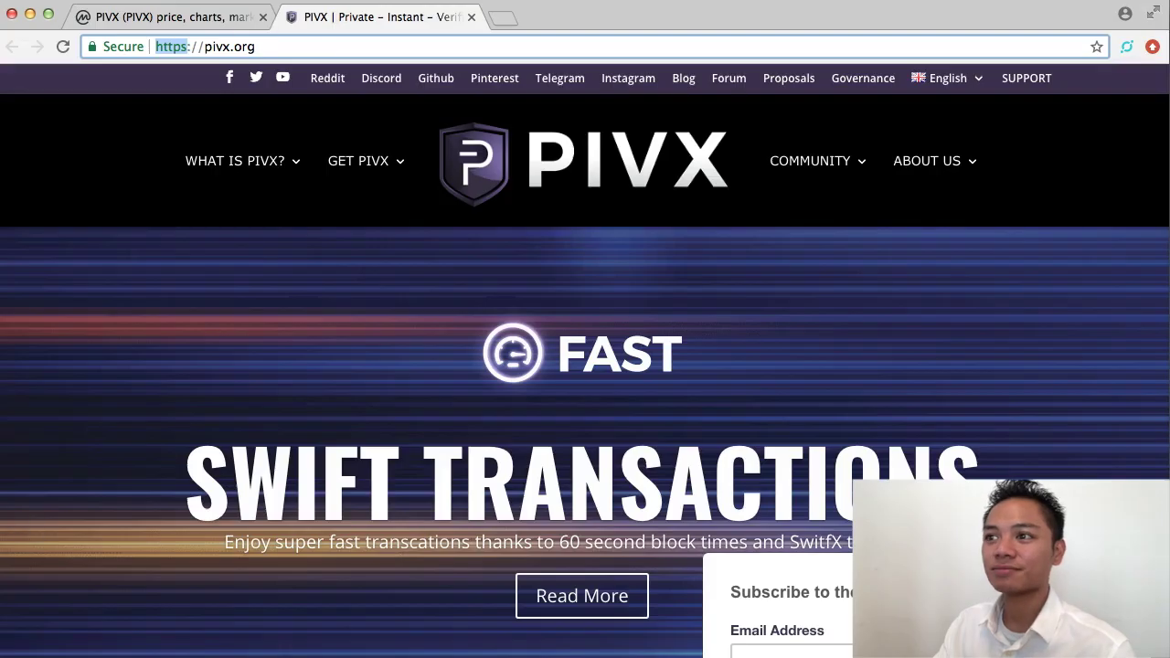
{"action": "left_click", "coordinate": [173, 16]}
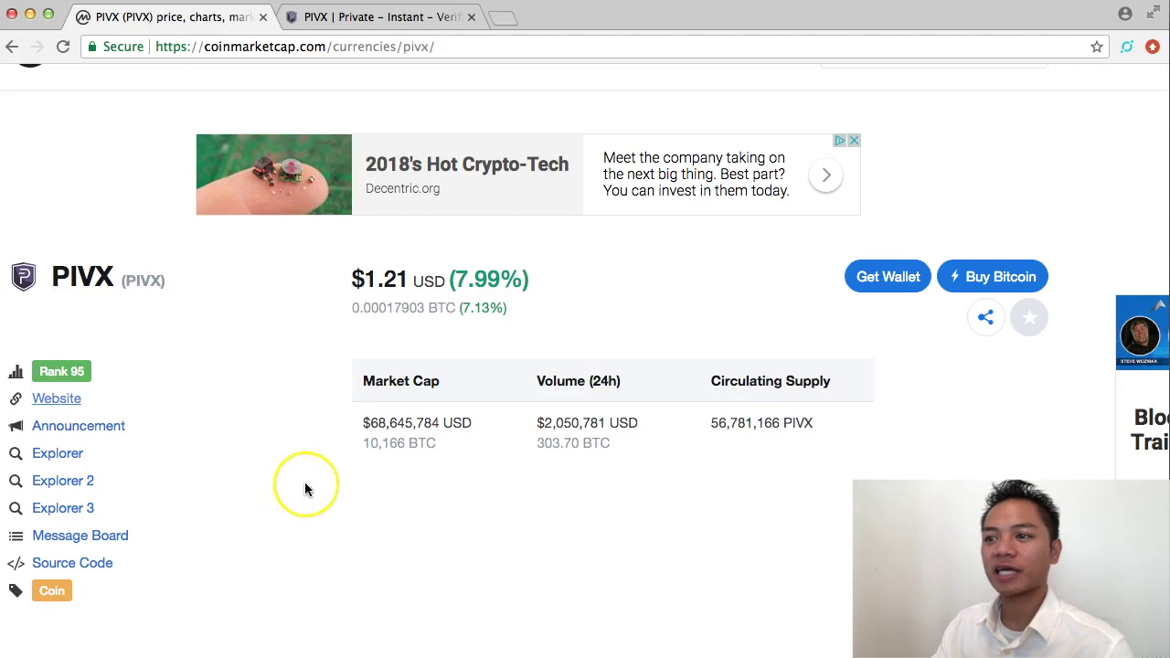
{"action": "scroll", "coordinate": [305, 482], "scroll_direction": "down", "scroll_amount": 4}
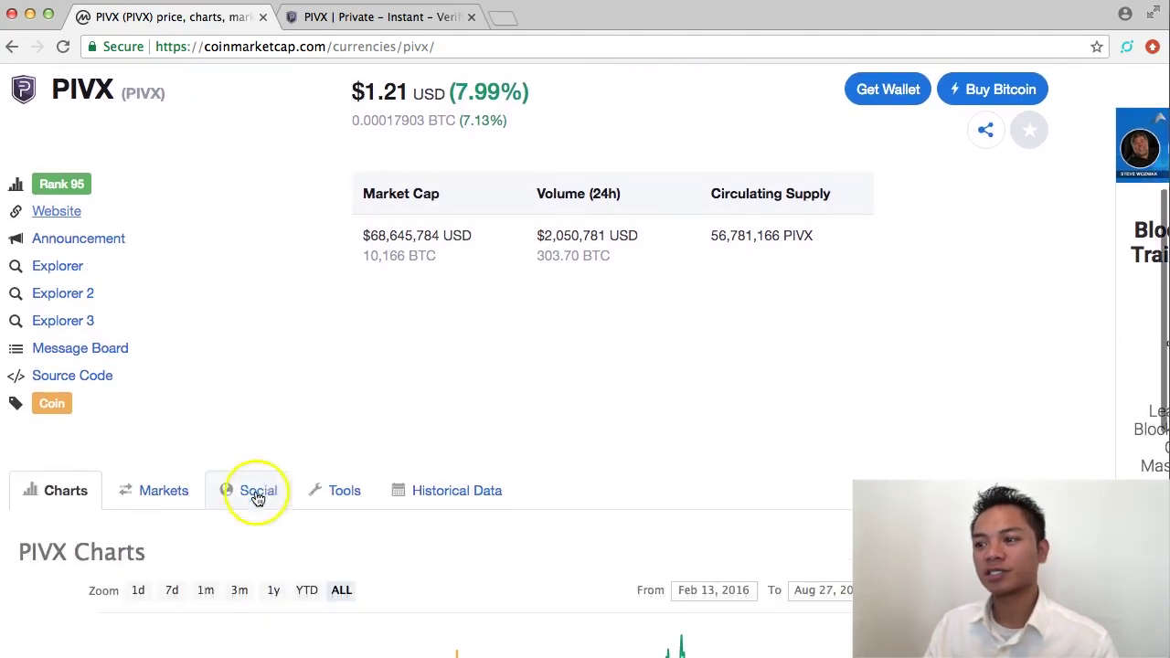
{"action": "scroll", "coordinate": [256, 498], "scroll_direction": "down", "scroll_amount": 5}
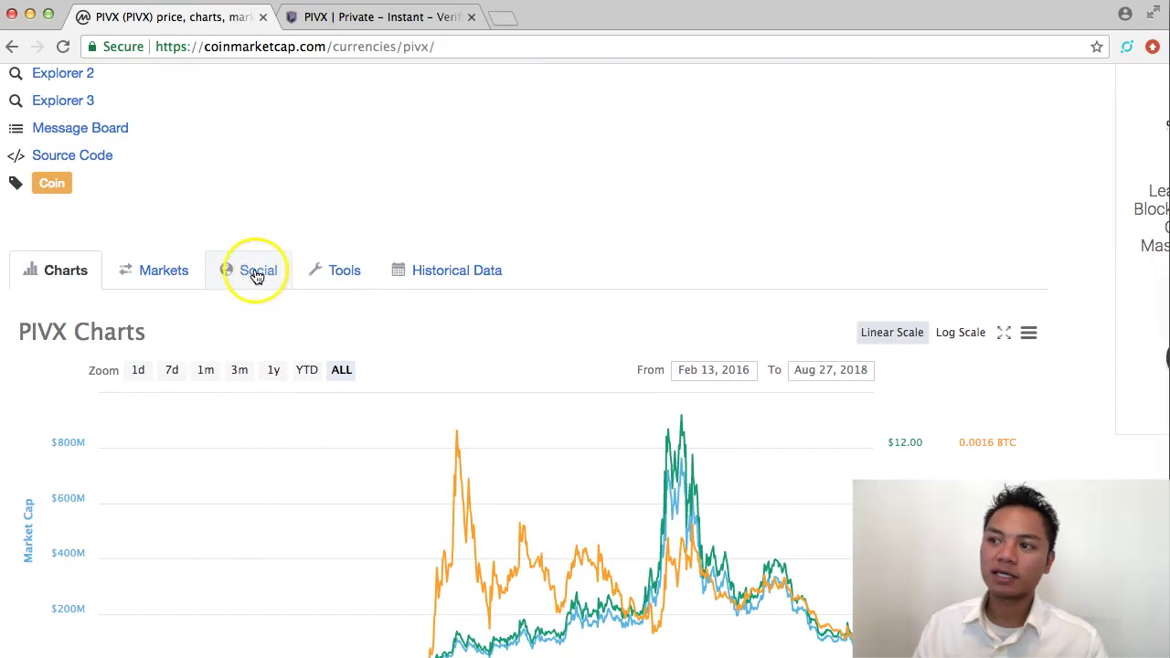
{"action": "left_click", "coordinate": [236, 283]}
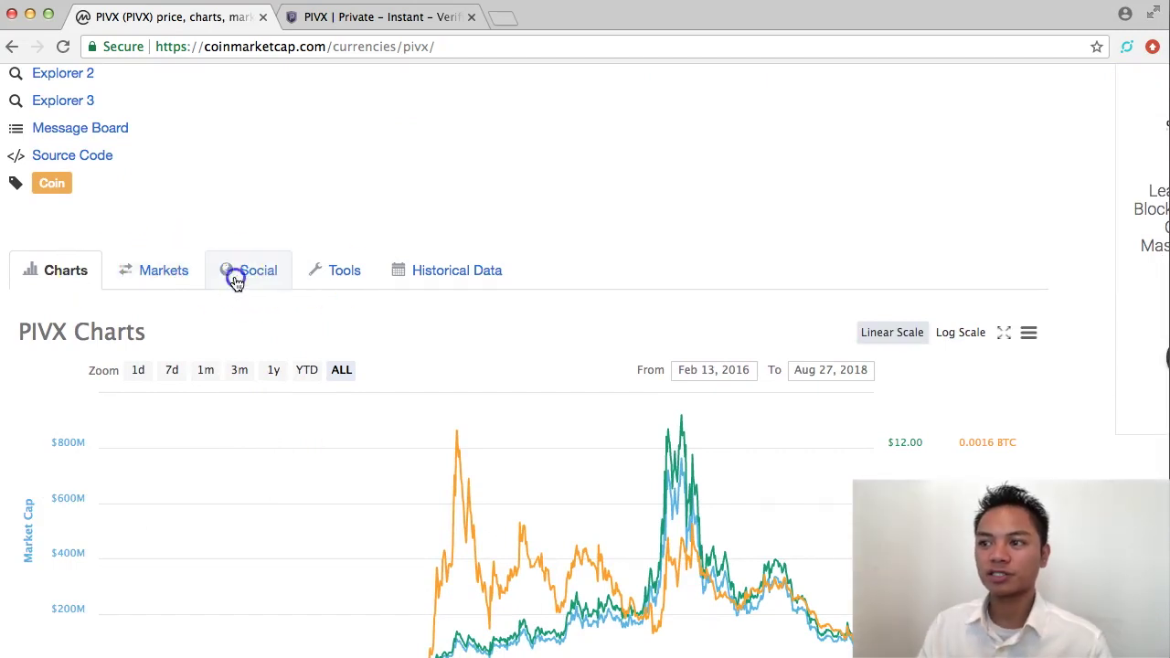
{"action": "scroll", "coordinate": [320, 400], "scroll_direction": "down", "scroll_amount": 3}
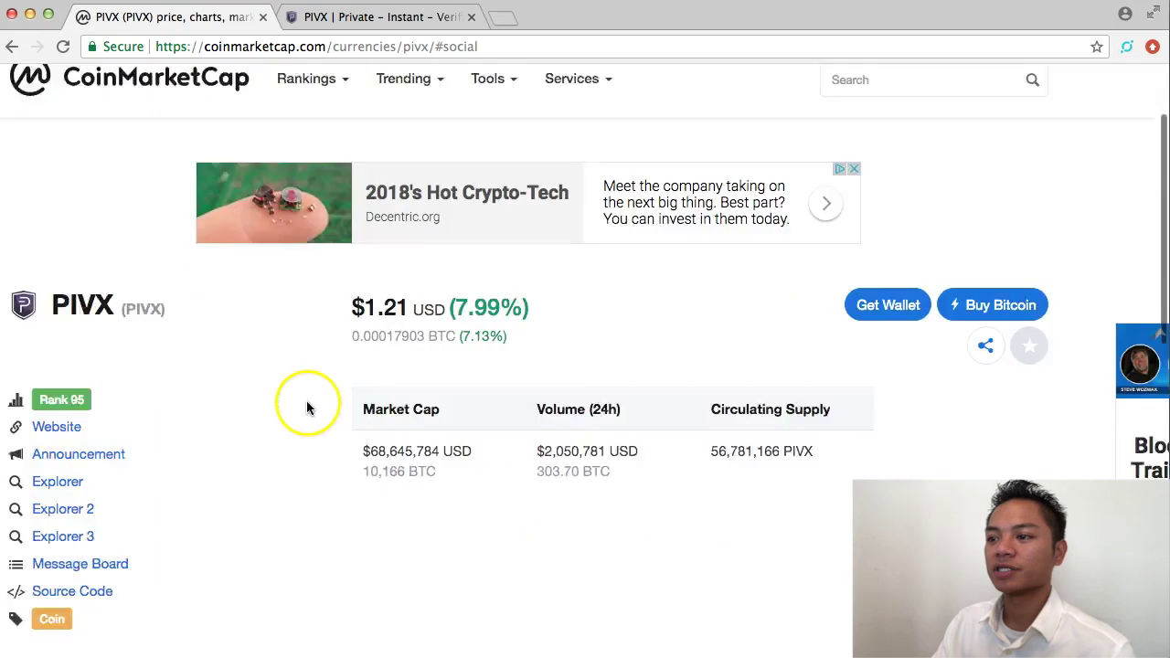
{"action": "scroll", "coordinate": [306, 400], "scroll_direction": "down", "scroll_amount": 5}
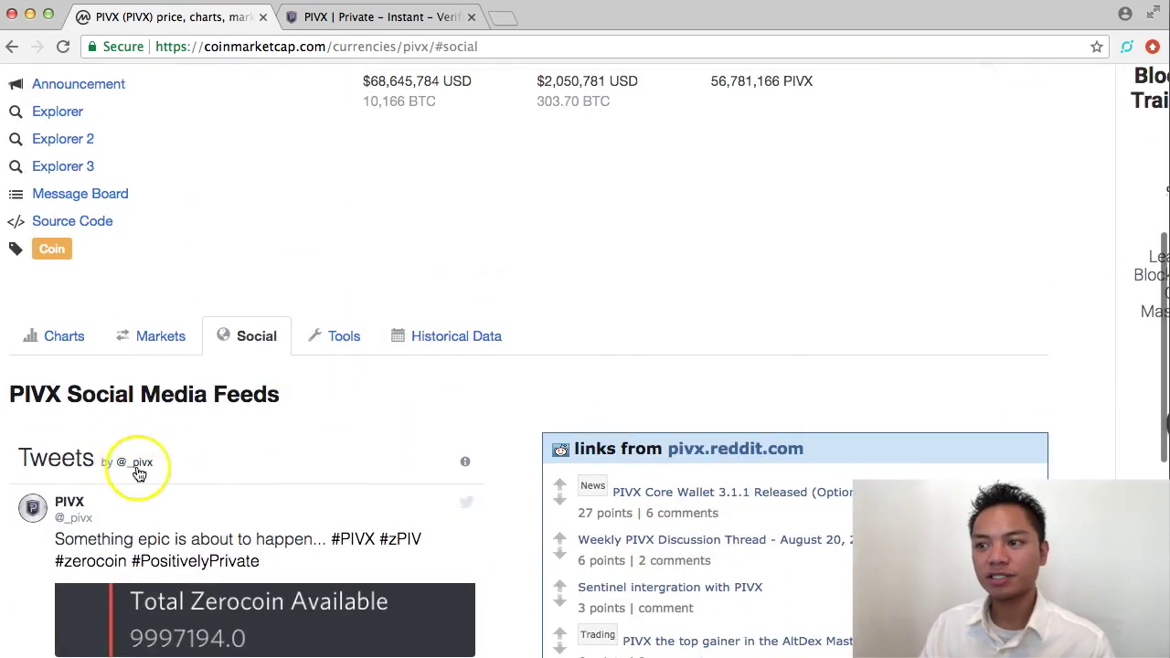
{"action": "scroll", "coordinate": [145, 466], "scroll_direction": "down", "scroll_amount": 1}
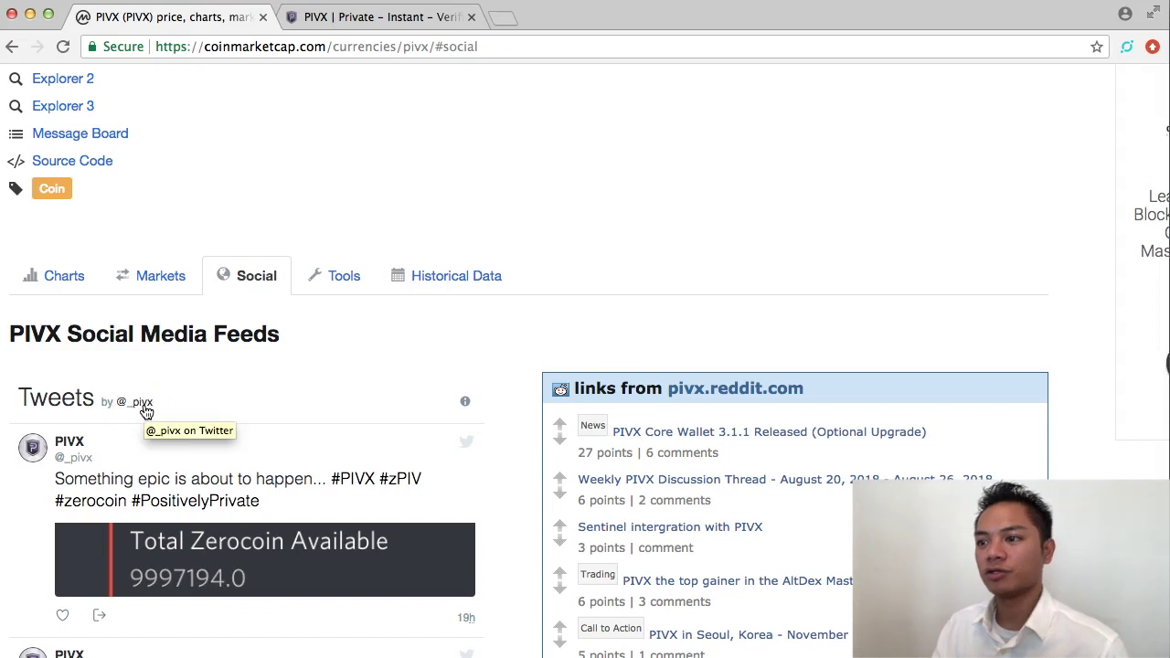
{"action": "left_click", "coordinate": [145, 410]}
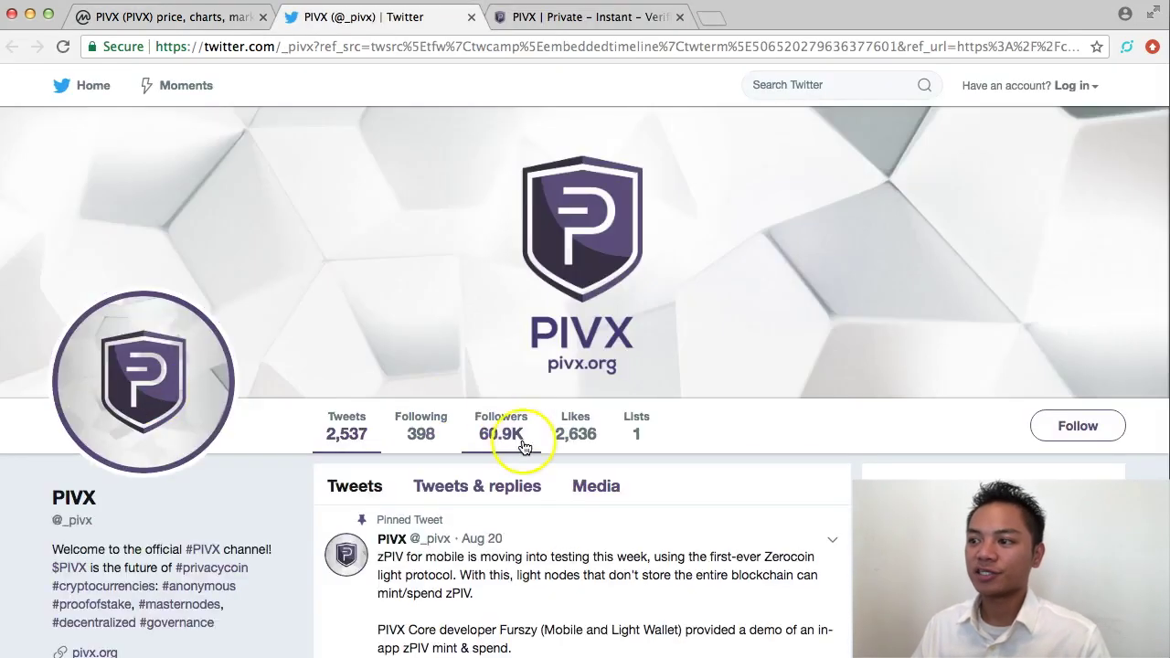
Examine the PIVX Twitter profile's follower count and description, and open the website linked there for comparison.
{"action": "scroll", "coordinate": [521, 448], "scroll_direction": "down", "scroll_amount": 2}
{"action": "scroll", "coordinate": [520, 439], "scroll_direction": "down", "scroll_amount": 1}
{"action": "mouse_move", "coordinate": [518, 318]}
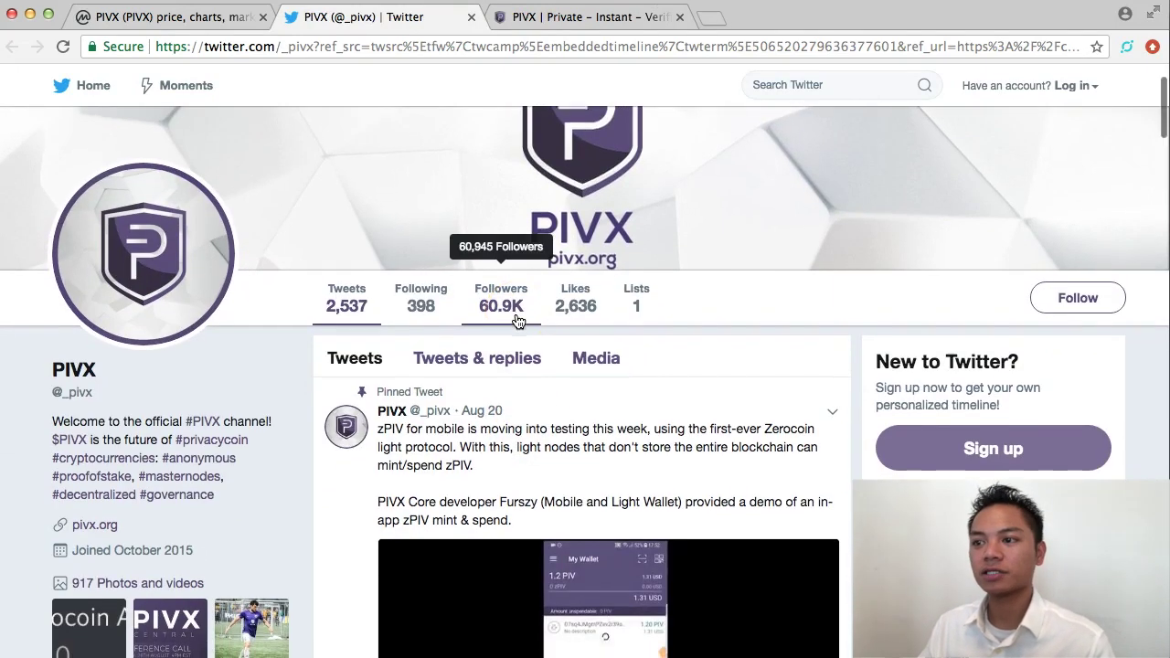
{"action": "scroll", "coordinate": [412, 393], "scroll_direction": "down", "scroll_amount": 1}
{"action": "left_click_drag", "start_coordinate": [128, 515], "coordinate": [41, 410]}
{"action": "left_click", "coordinate": [151, 529]}
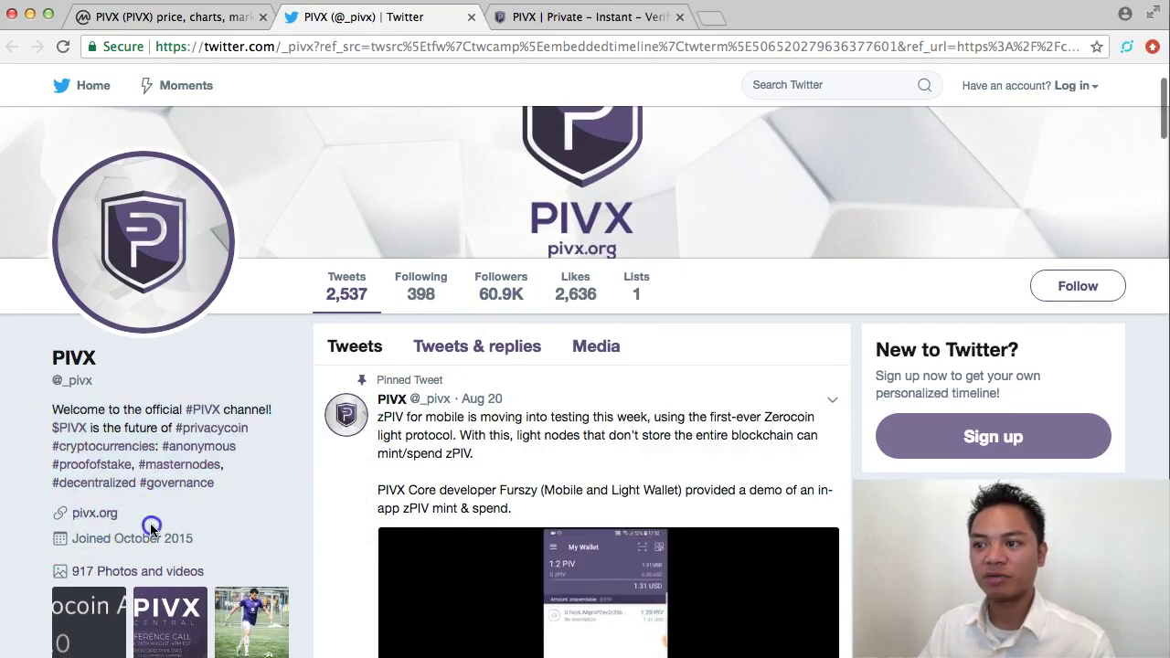
{"action": "left_click", "coordinate": [110, 517]}
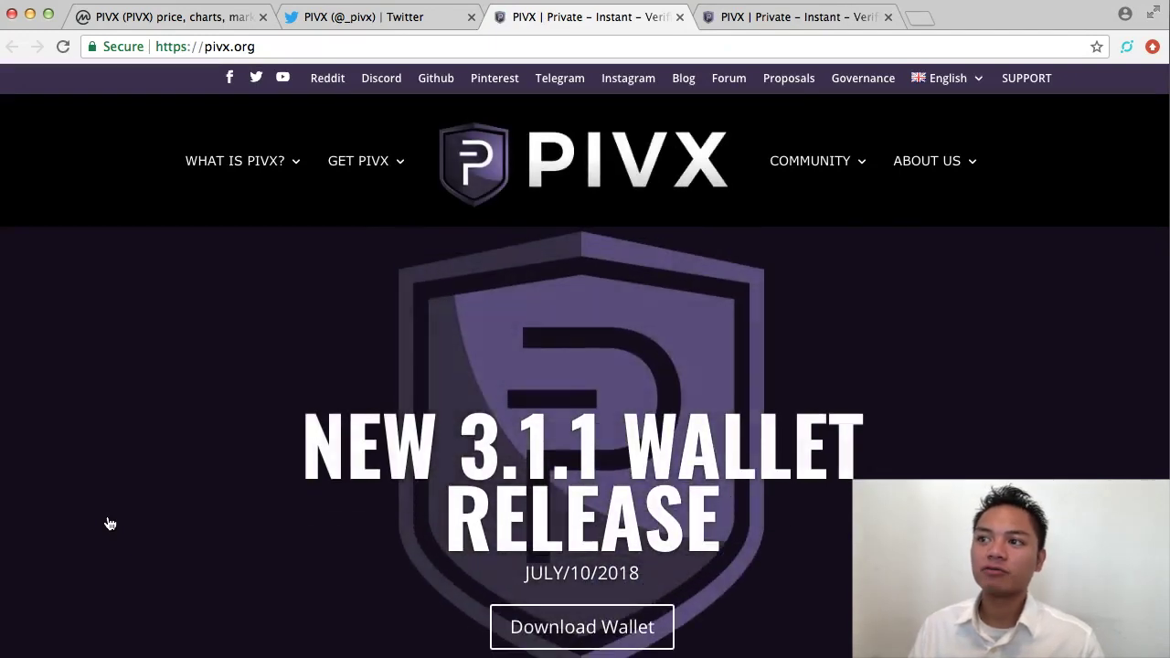
Close the duplicate PIVX website, Twitter and CoinMarketCap pages, keeping only the original pivx.org page open.
{"action": "left_click", "coordinate": [679, 16]}
{"action": "left_click", "coordinate": [471, 16]}
{"action": "left_click", "coordinate": [179, 19]}
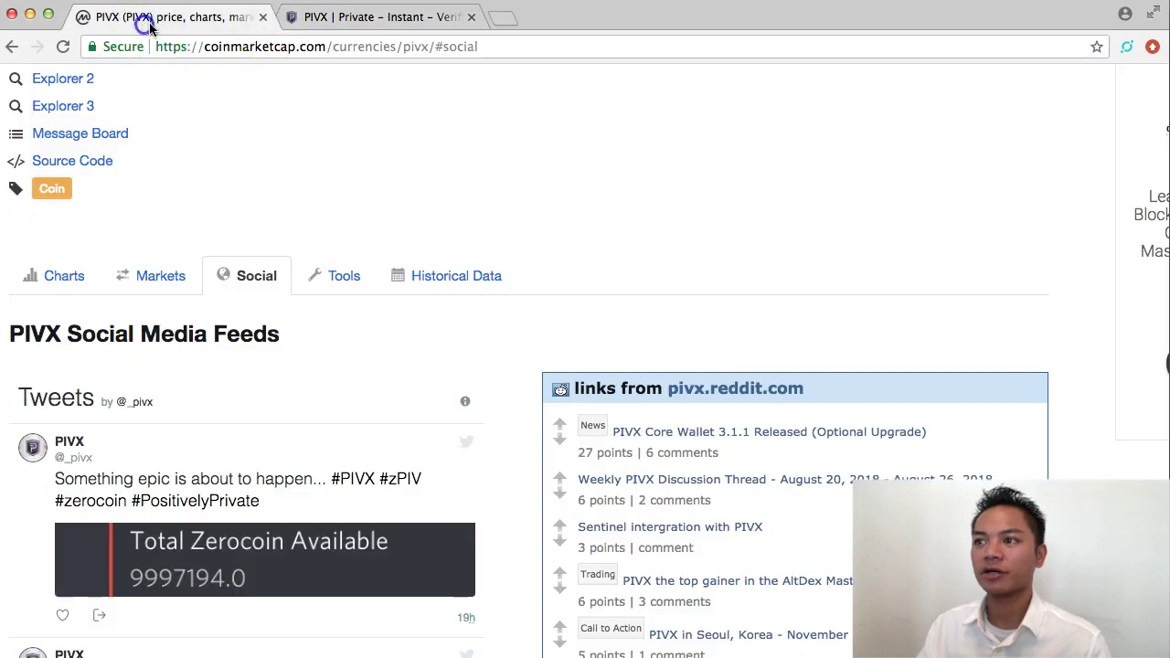
{"action": "left_click", "coordinate": [263, 17]}
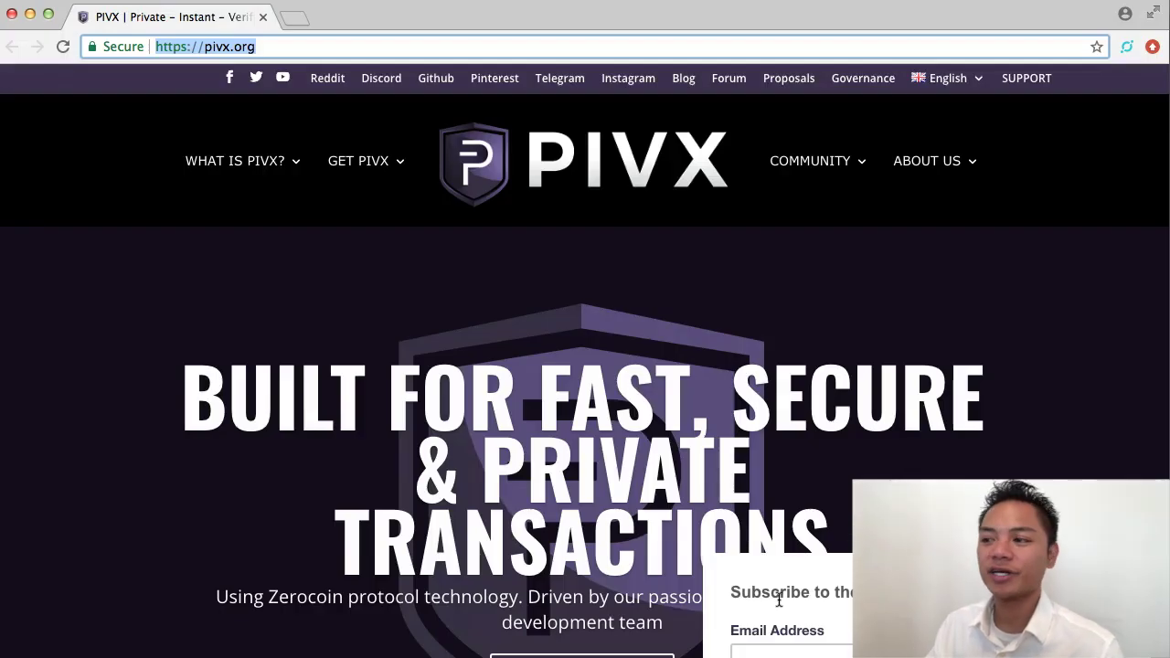
Open the wallet download page on pivx.org and find the installers for each operating system.
{"action": "scroll", "coordinate": [738, 389], "scroll_direction": "down", "scroll_amount": 5}
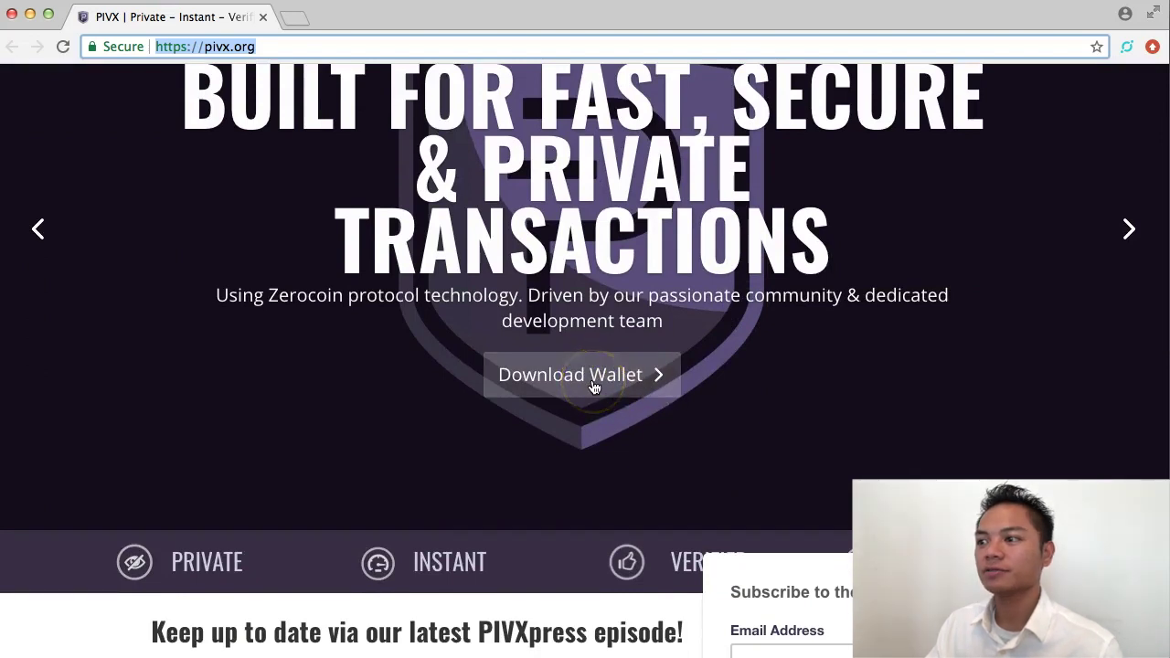
{"action": "left_click", "coordinate": [592, 386]}
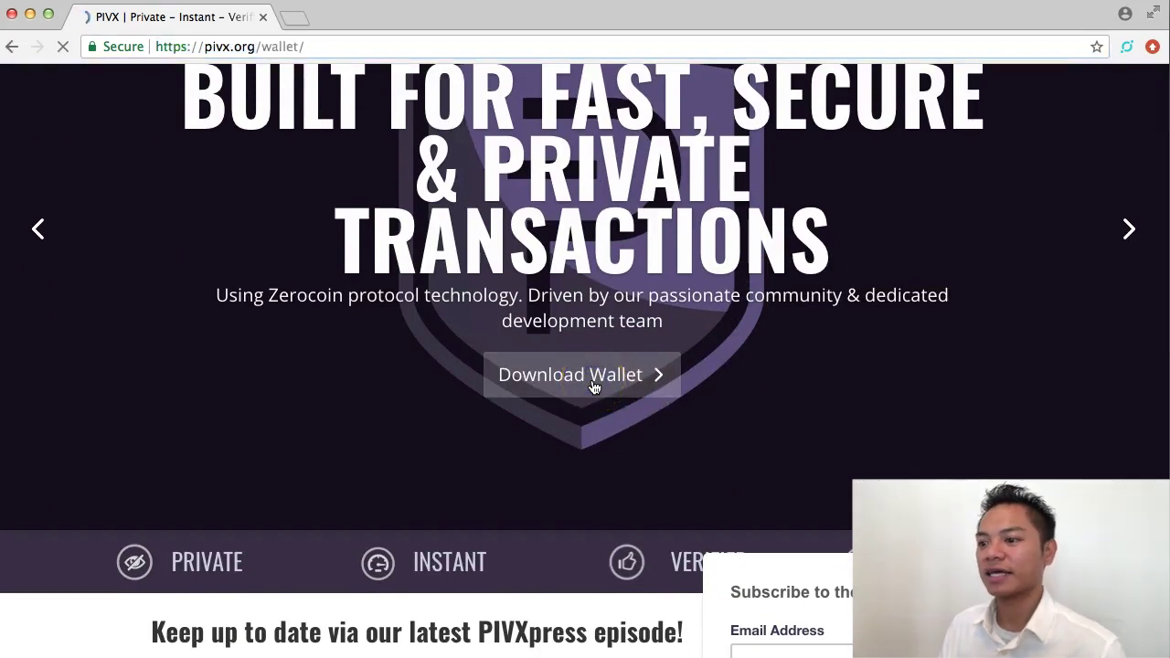
{"action": "scroll", "coordinate": [599, 384], "scroll_direction": "down", "scroll_amount": 3}
{"action": "scroll", "coordinate": [599, 381], "scroll_direction": "down", "scroll_amount": 5}
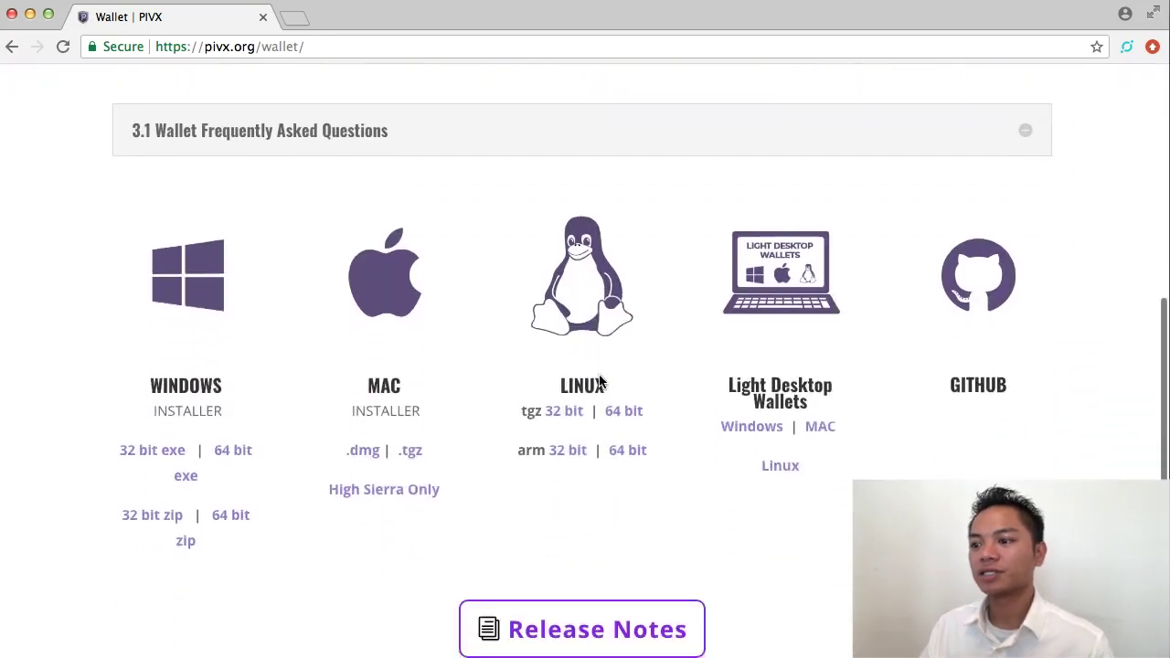
{"action": "scroll", "coordinate": [599, 374], "scroll_direction": "down", "scroll_amount": 1}
{"action": "scroll", "coordinate": [599, 374], "scroll_direction": "up", "scroll_amount": 1}
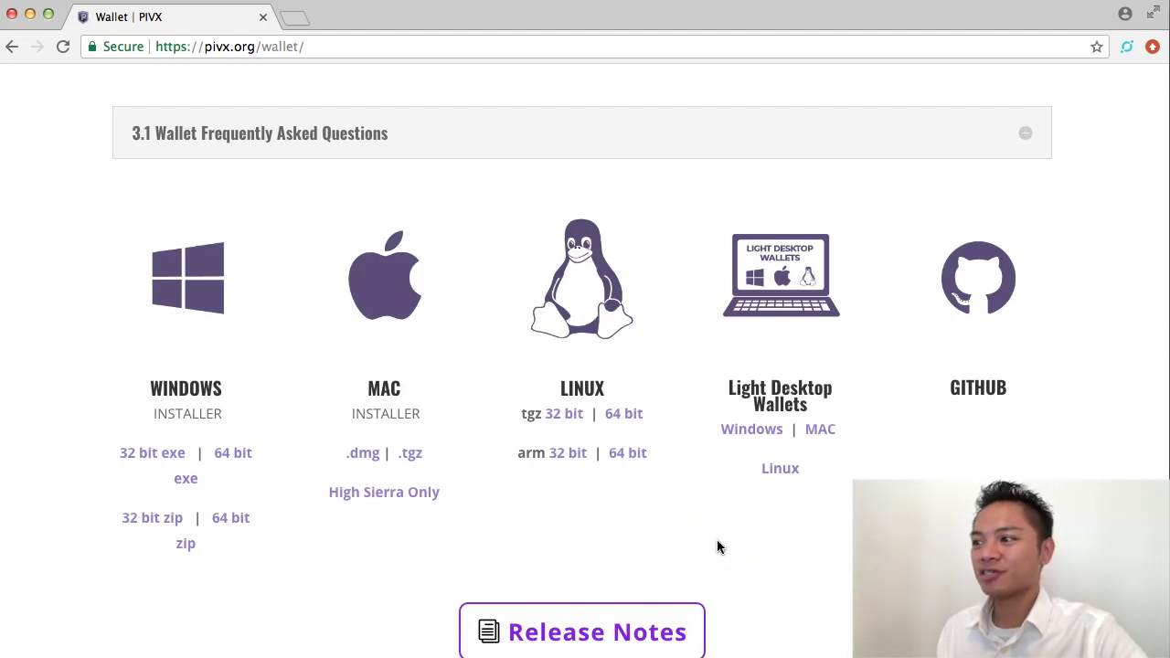
Download the Mac version of the Light Desktop Wallet.
{"action": "double_click", "coordinate": [780, 404]}
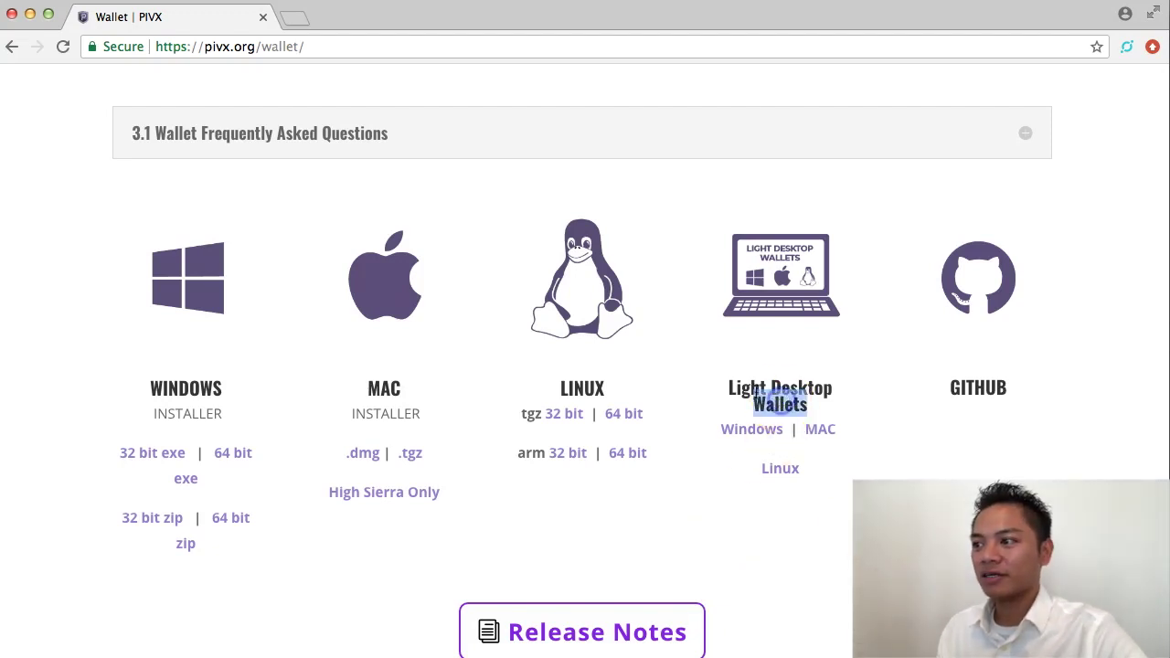
{"action": "left_click", "coordinate": [867, 478]}
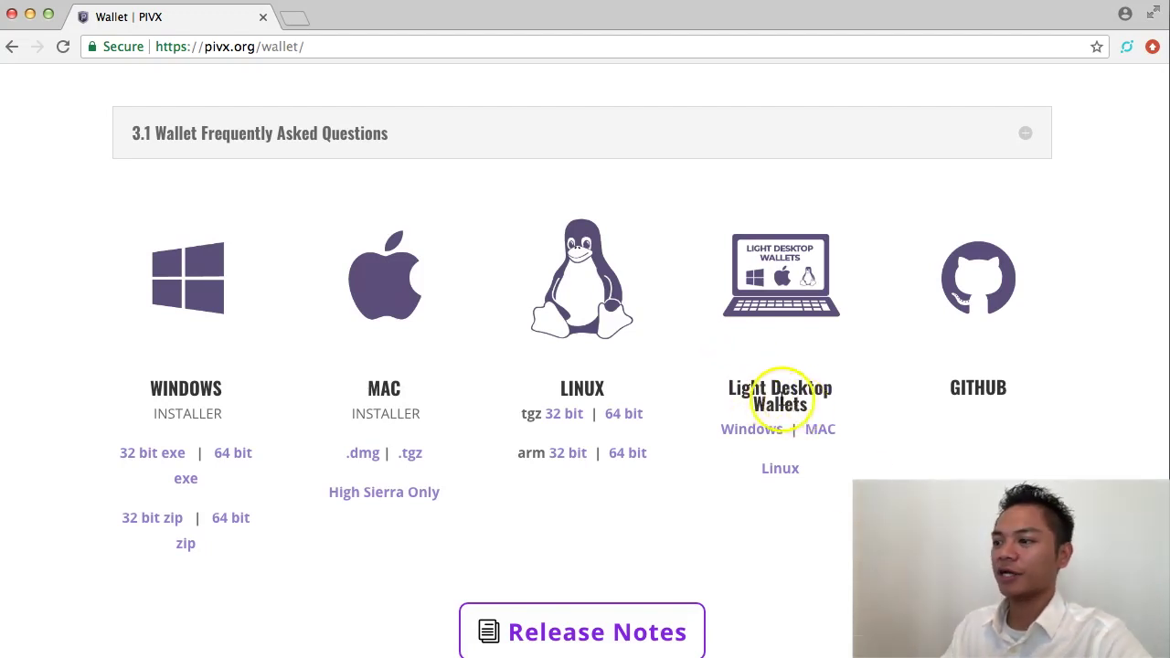
{"action": "scroll", "coordinate": [786, 402], "scroll_direction": "down", "scroll_amount": 1}
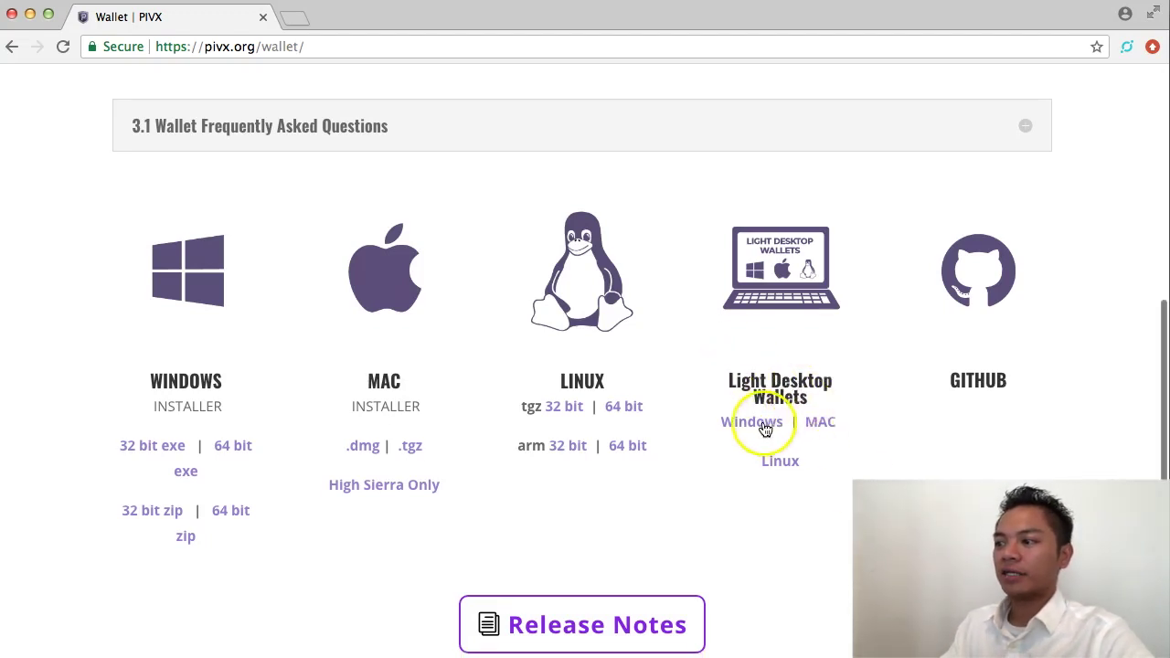
{"action": "scroll", "coordinate": [821, 430], "scroll_direction": "up", "scroll_amount": 1}
{"action": "left_click", "coordinate": [822, 426]}
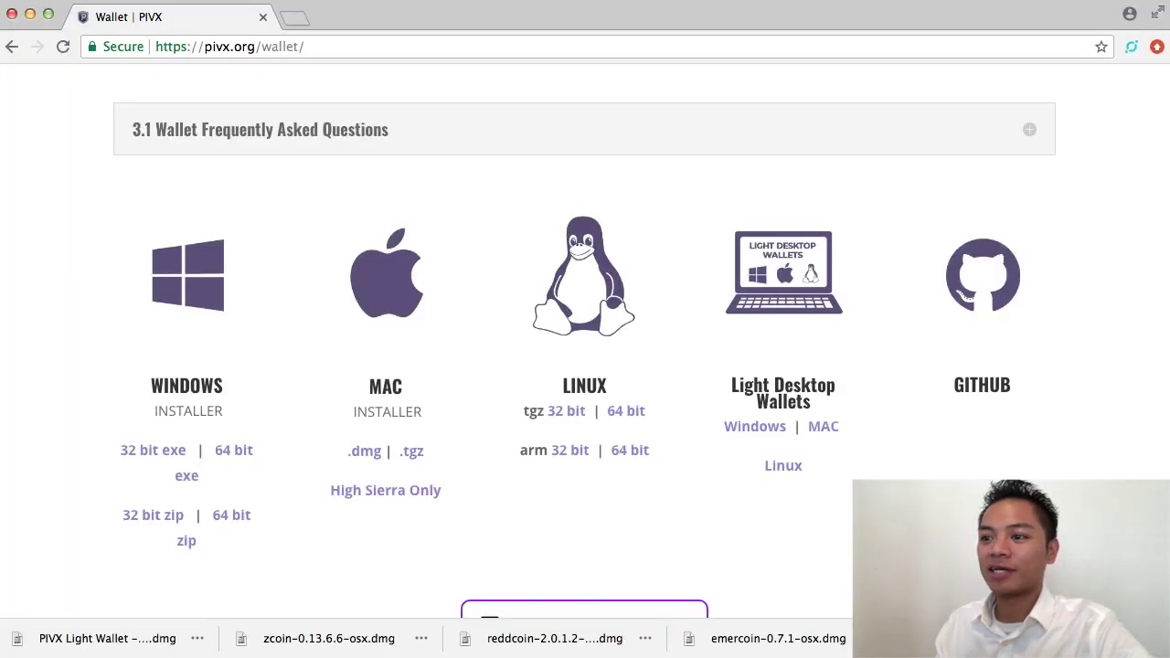
Open the downloaded PIVX Light Wallet disk image and copy PIVX Light Wallet into the Applications folder.
{"action": "left_click", "coordinate": [99, 640]}
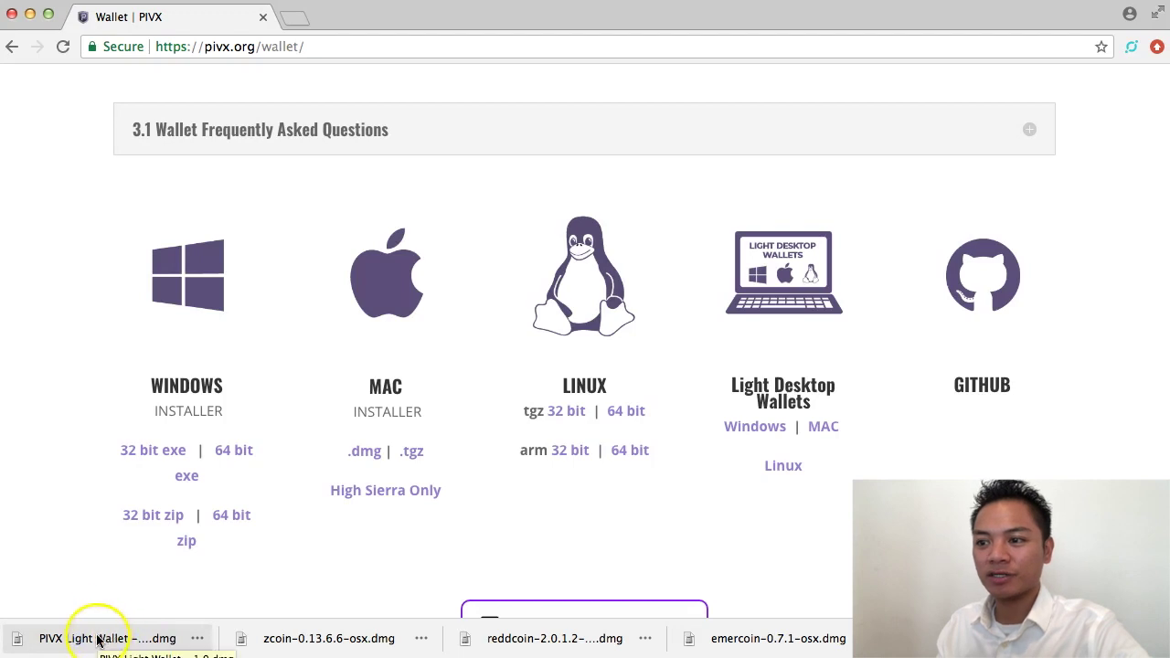
{"action": "left_click", "coordinate": [99, 640]}
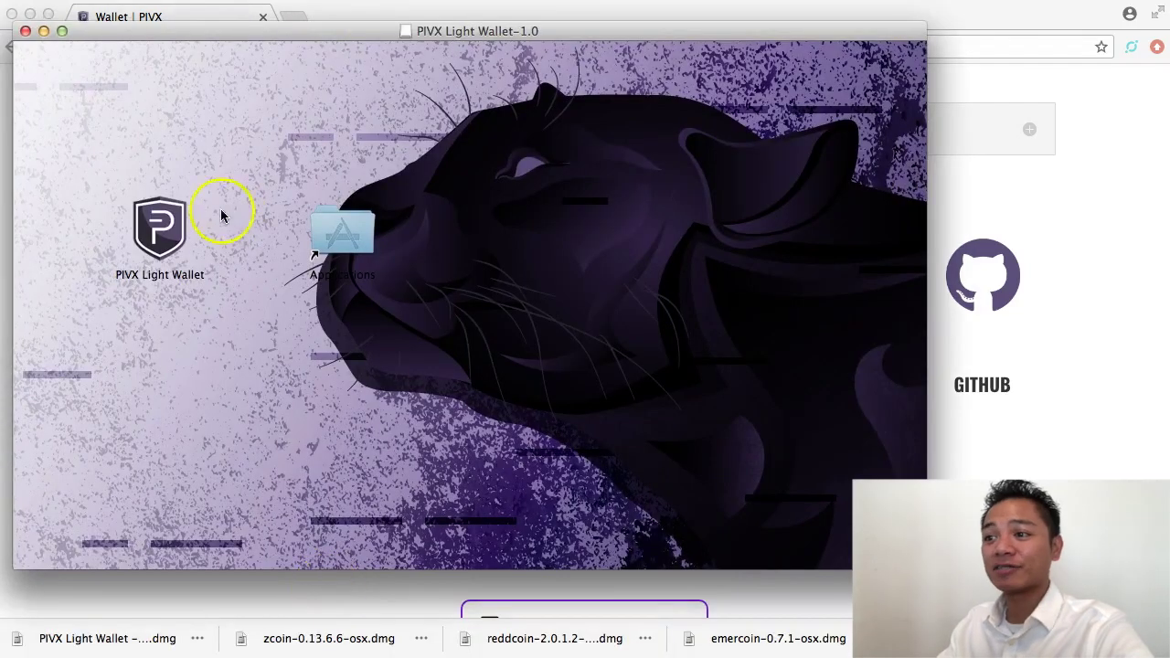
{"action": "left_click_drag", "start_coordinate": [167, 230], "coordinate": [347, 219]}
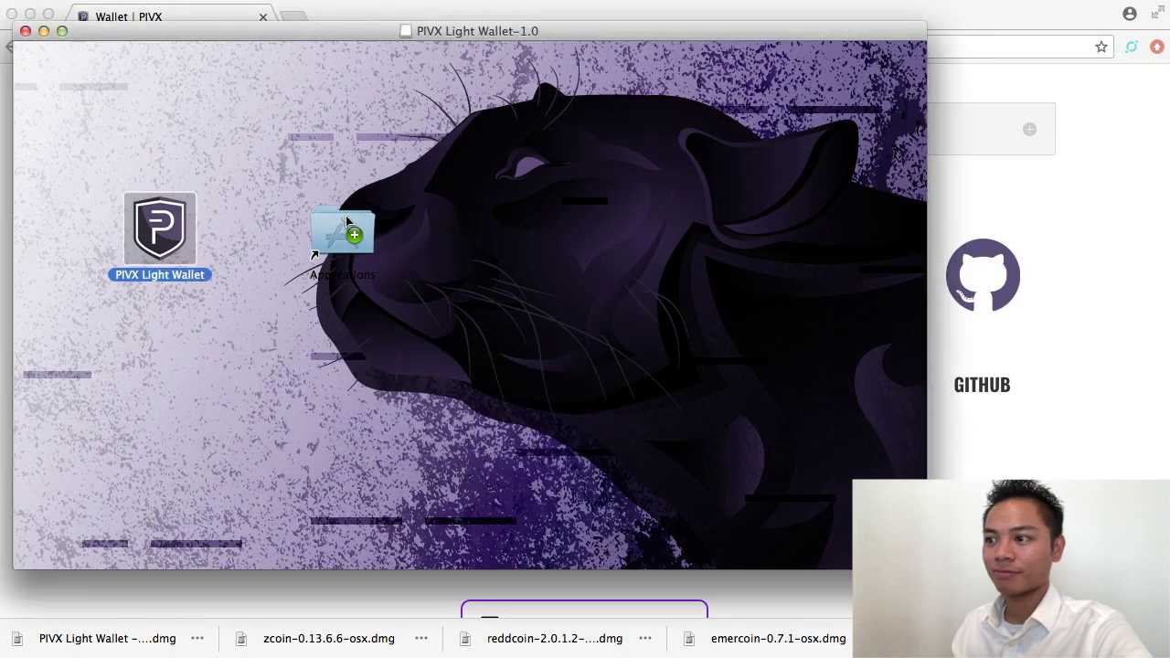
Try to launch PIVX Light Wallet directly from the disk image, read the security alert and dismiss it.
{"action": "left_click", "coordinate": [155, 224]}
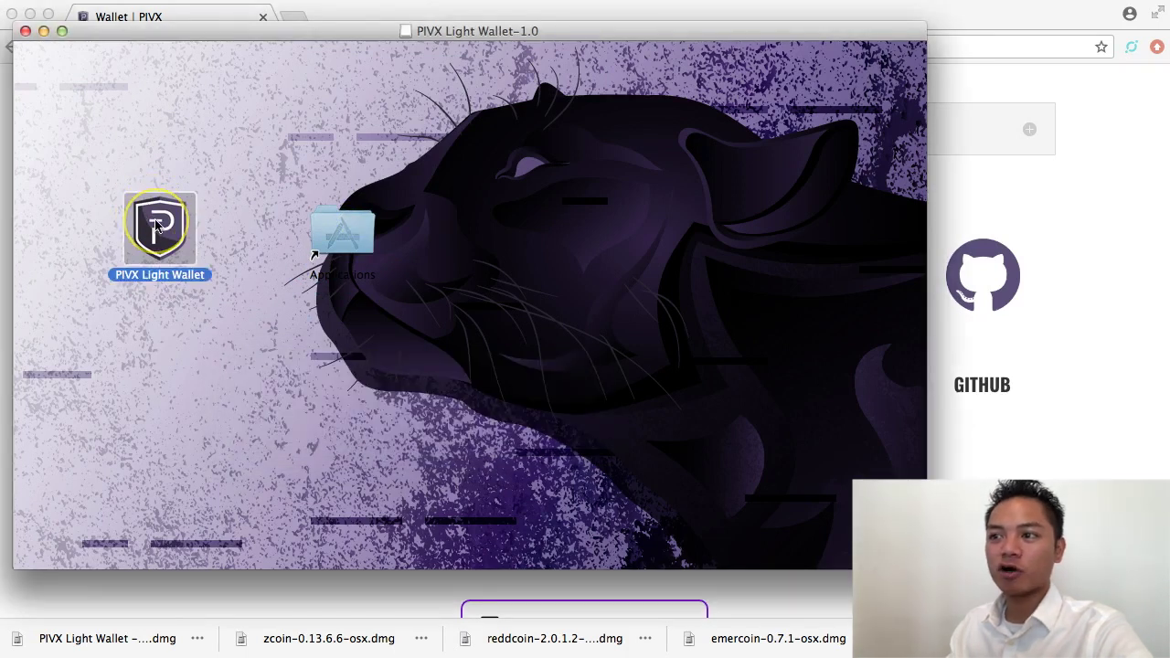
{"action": "double_click", "coordinate": [156, 224]}
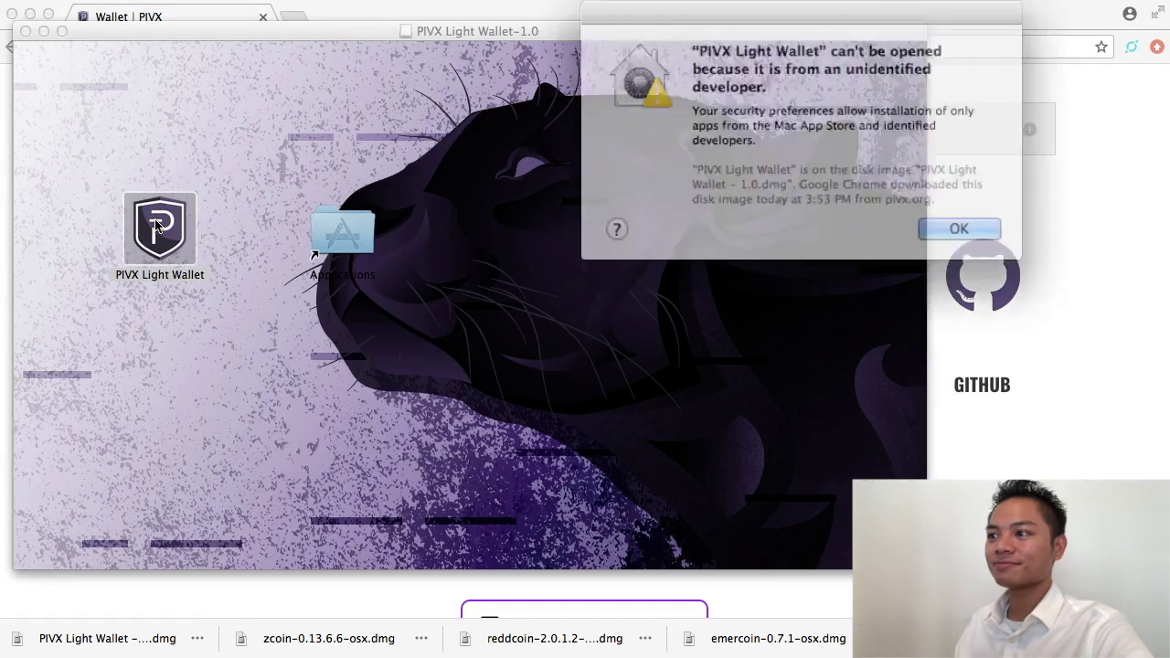
{"action": "left_click", "coordinate": [761, 61]}
{"action": "left_click_drag", "start_coordinate": [708, 60], "coordinate": [908, 78]}
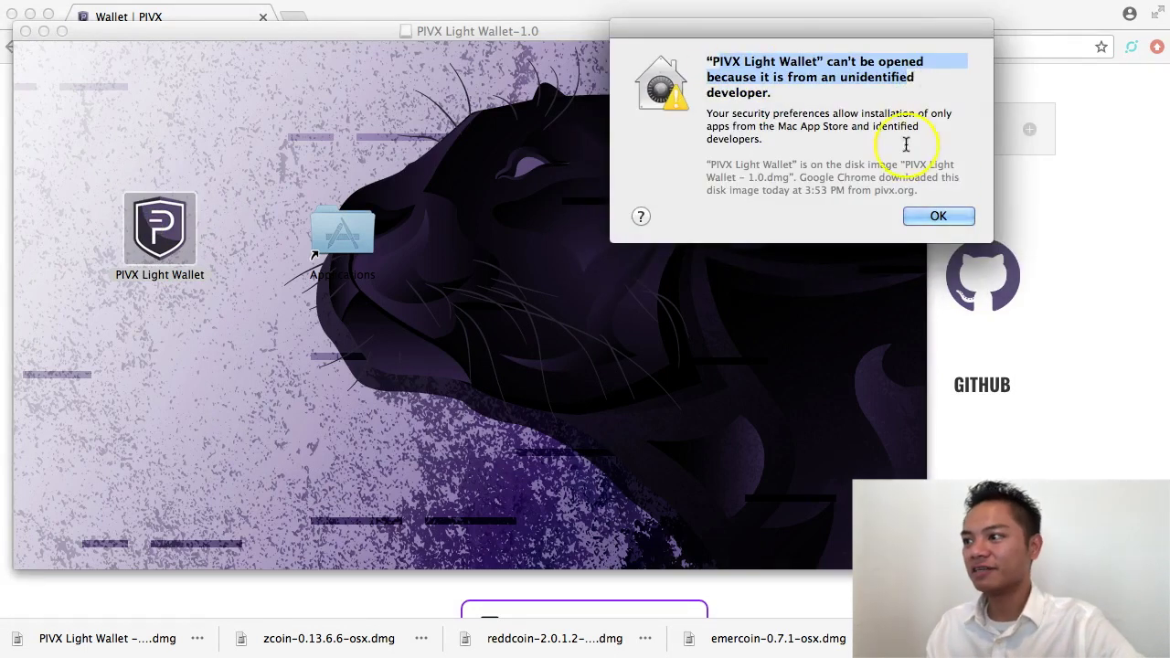
{"action": "left_click", "coordinate": [933, 219]}
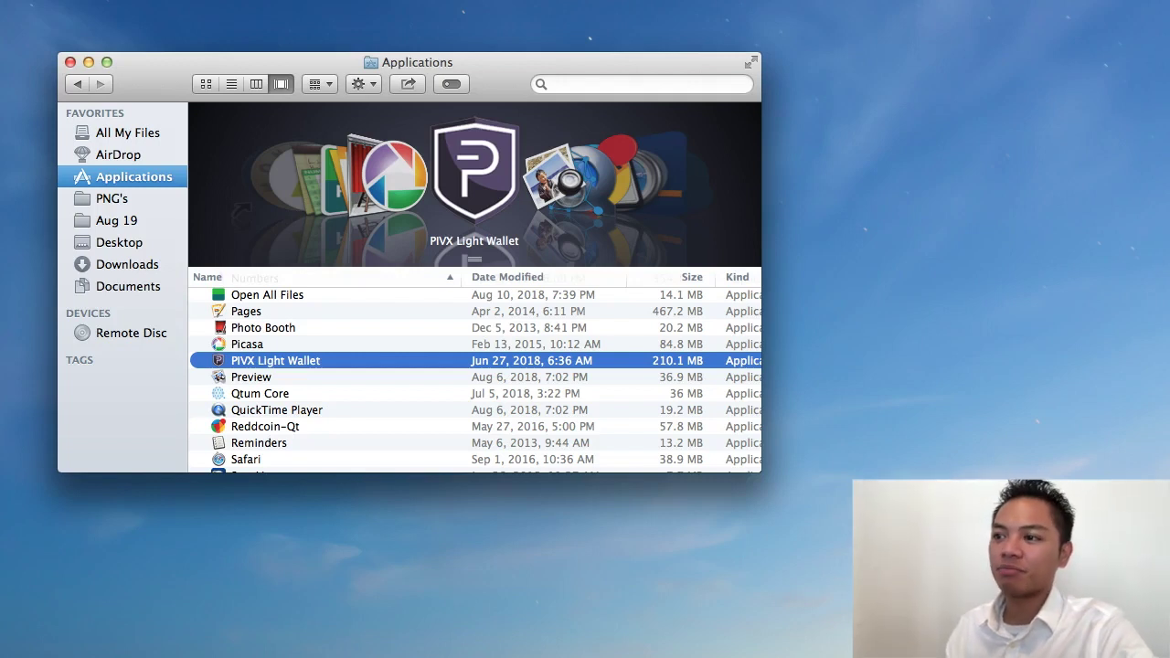
Launch PIVX Light Wallet from the Applications folder, overriding the unidentified developer block to allow it to run.
{"action": "right_click", "coordinate": [305, 364]}
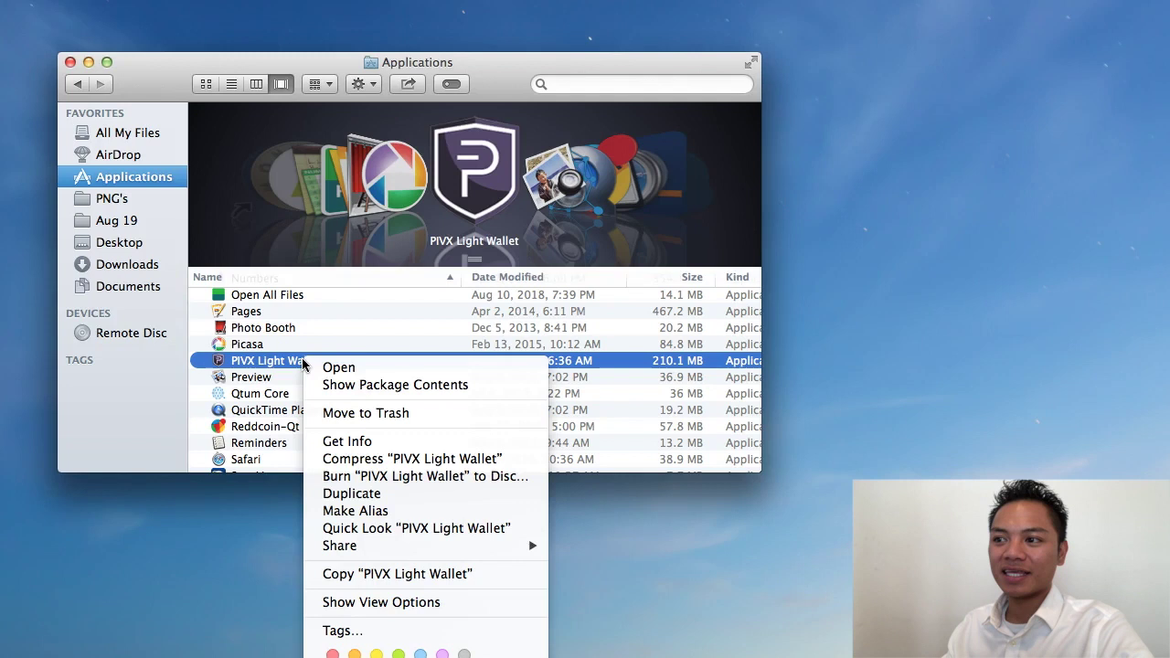
{"action": "left_click", "coordinate": [371, 368]}
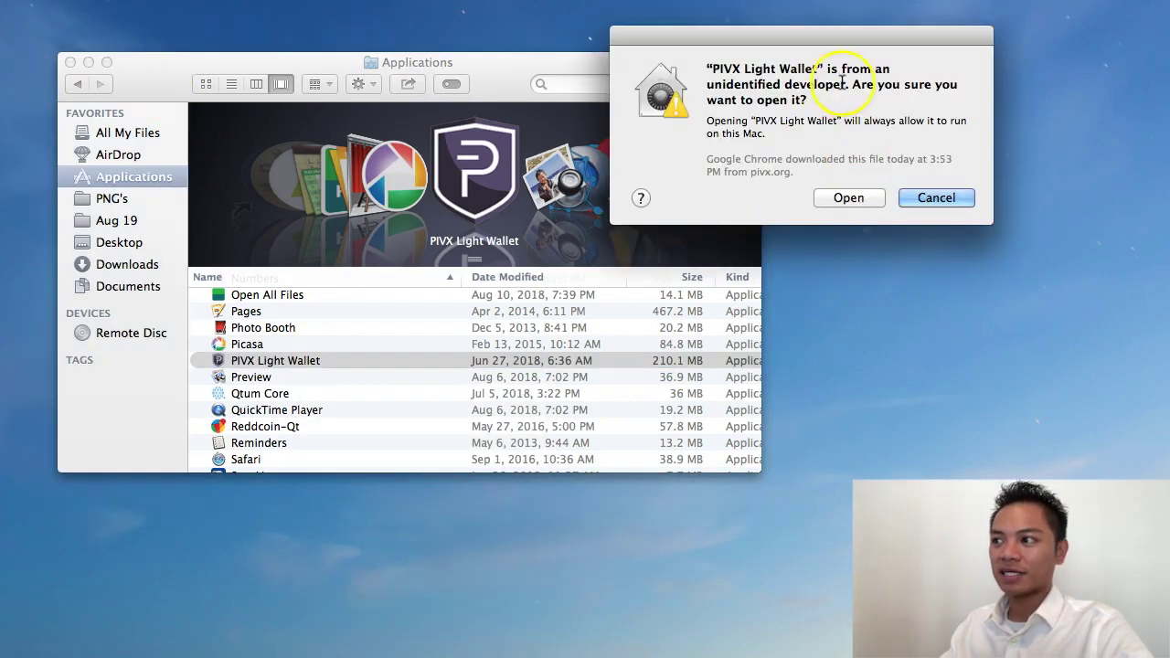
{"action": "left_click_drag", "start_coordinate": [850, 84], "coordinate": [865, 99]}
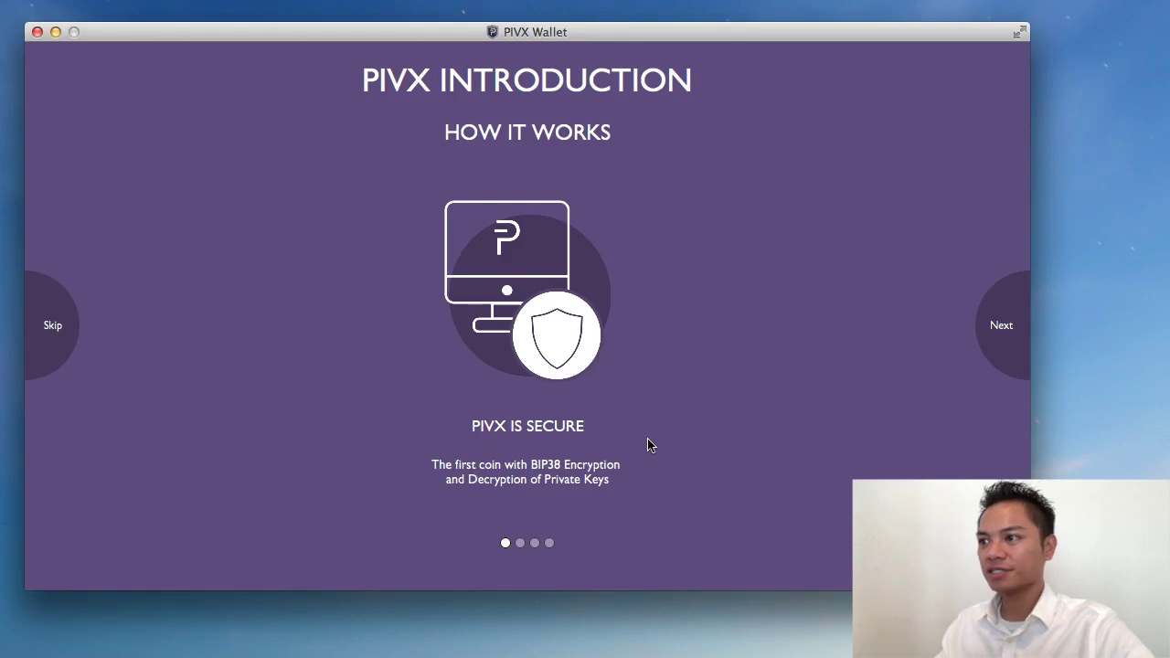
Go through all the PIVX introduction slides to reach the choice between creating and restoring a wallet.
{"action": "left_click", "coordinate": [1002, 329]}
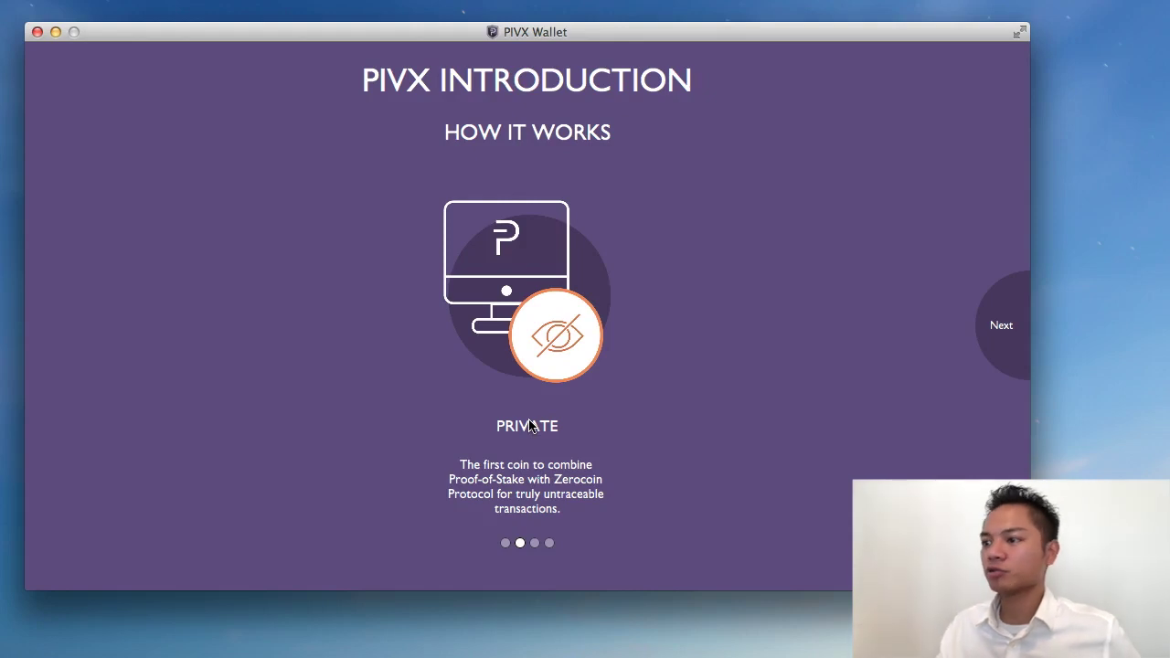
{"action": "left_click", "coordinate": [1000, 332]}
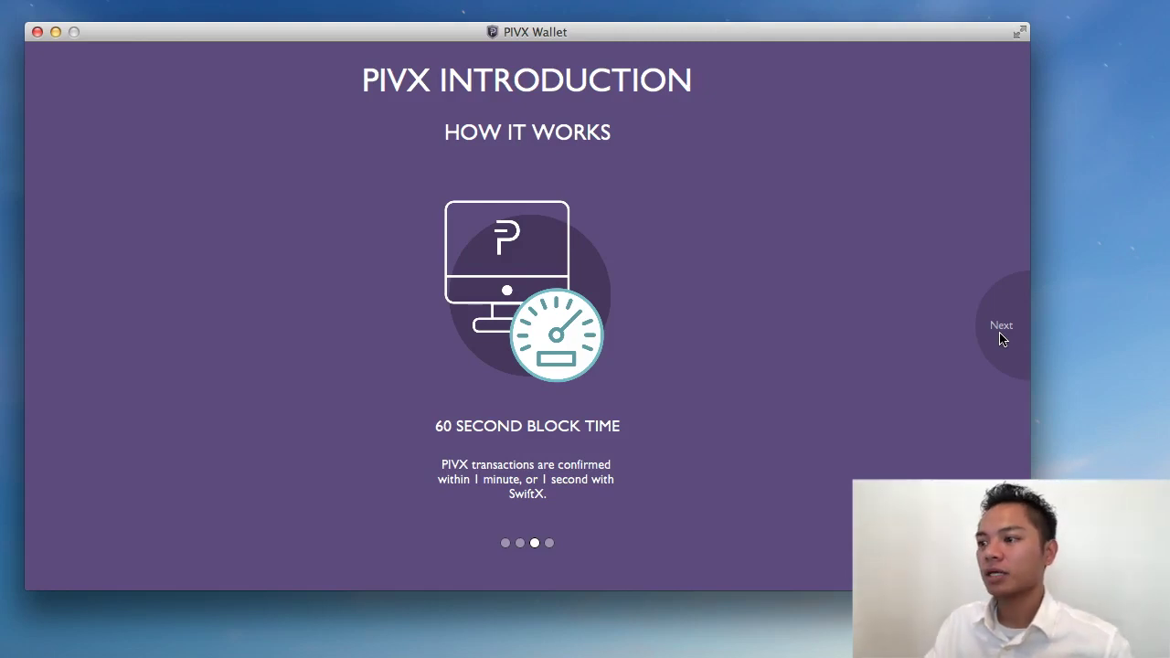
{"action": "left_click", "coordinate": [1002, 331]}
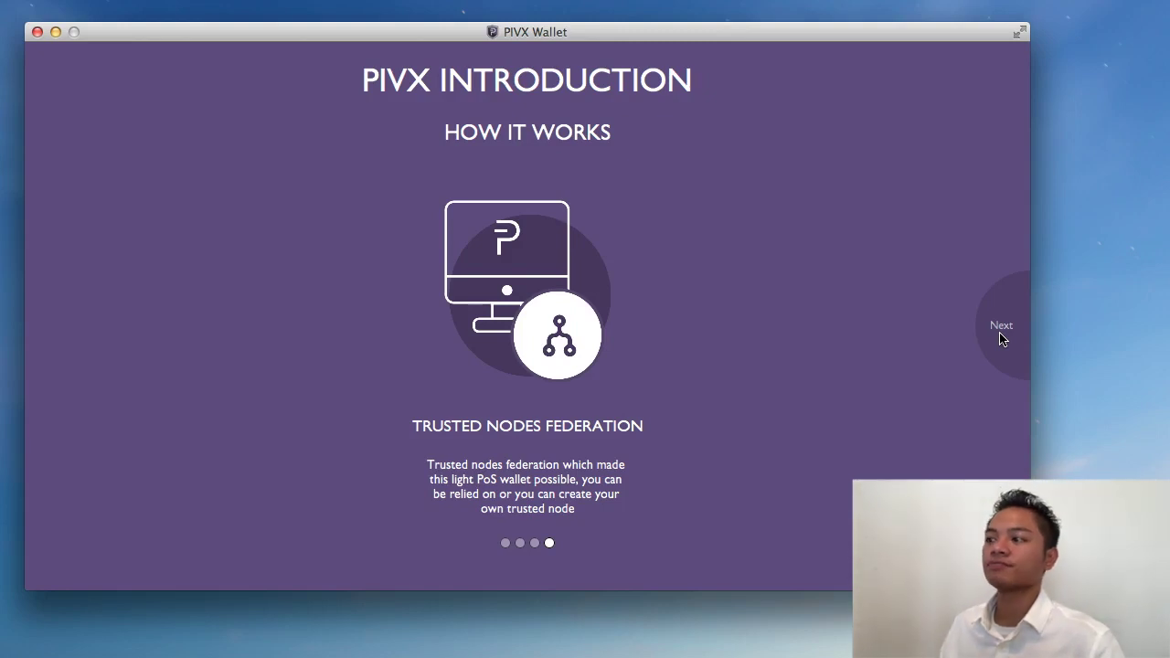
{"action": "left_click", "coordinate": [1002, 330]}
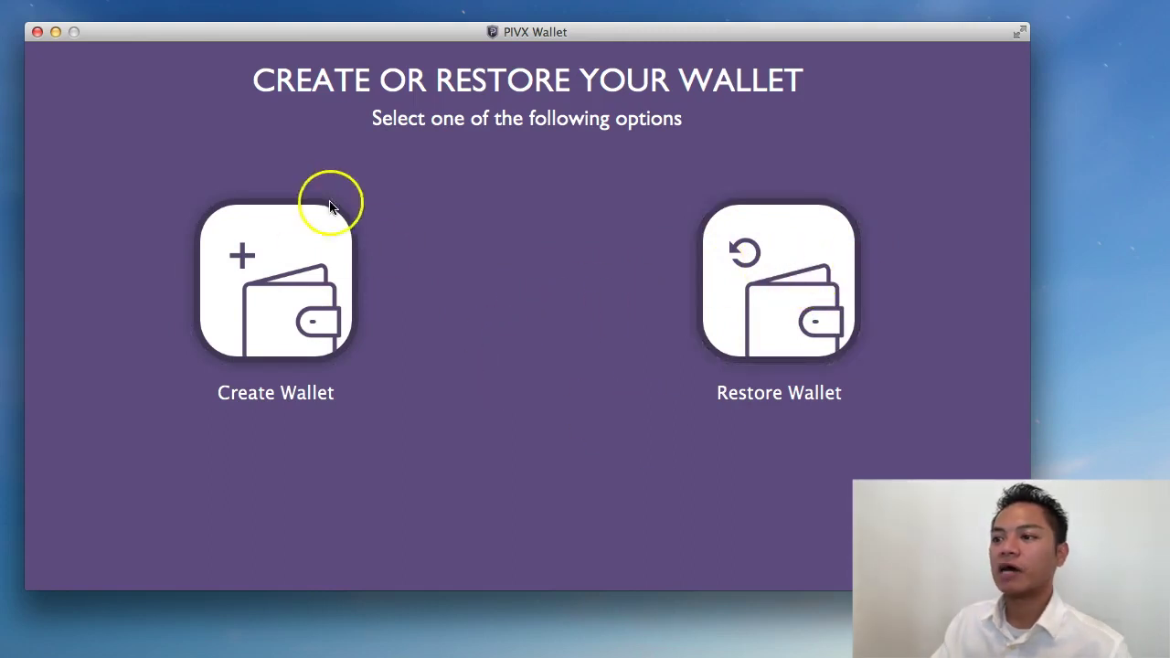
Start creating a new wallet and reveal its 24-word recovery passphrase.
{"action": "left_click", "coordinate": [295, 290]}
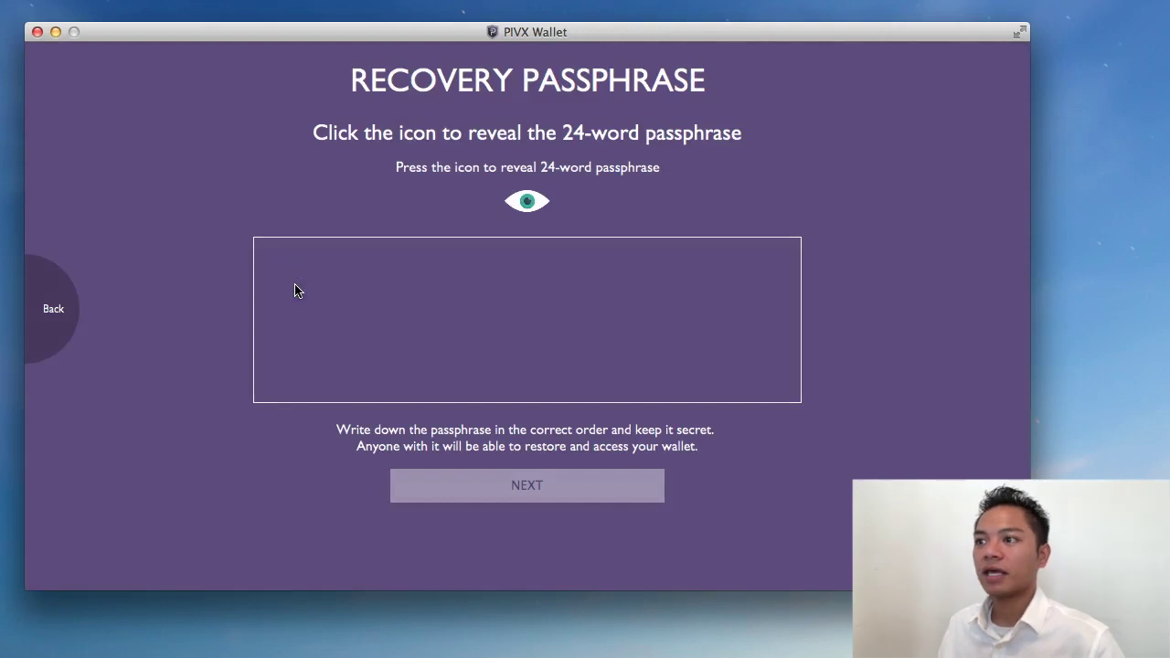
{"action": "left_click", "coordinate": [372, 84]}
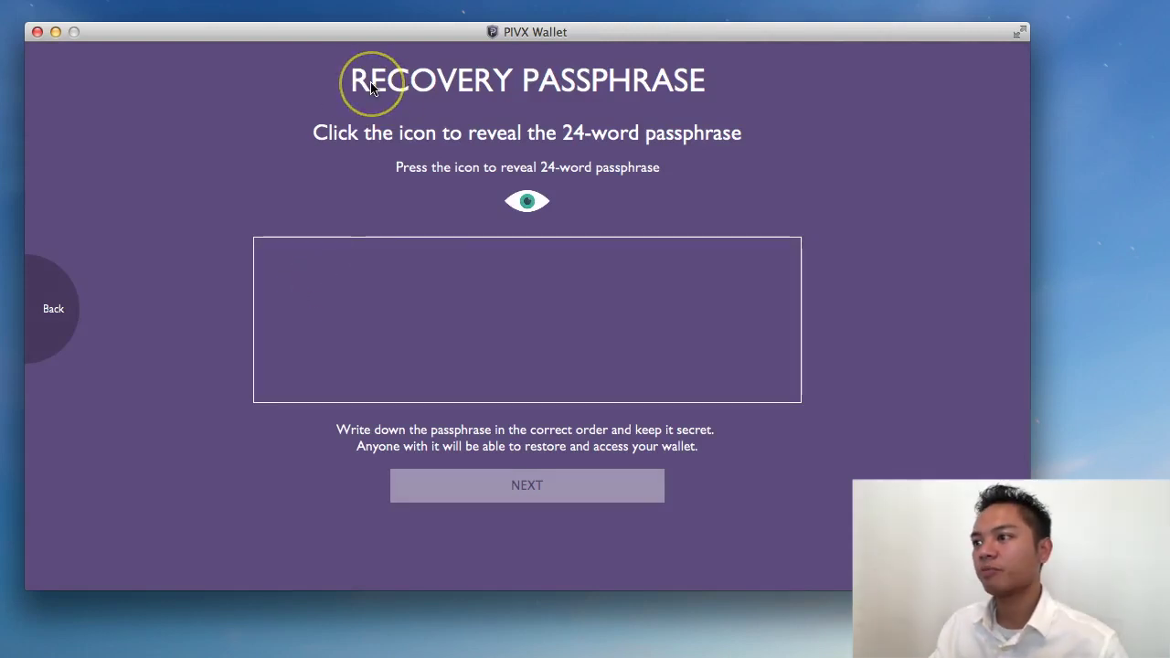
{"action": "left_click", "coordinate": [357, 128]}
{"action": "left_click", "coordinate": [384, 127]}
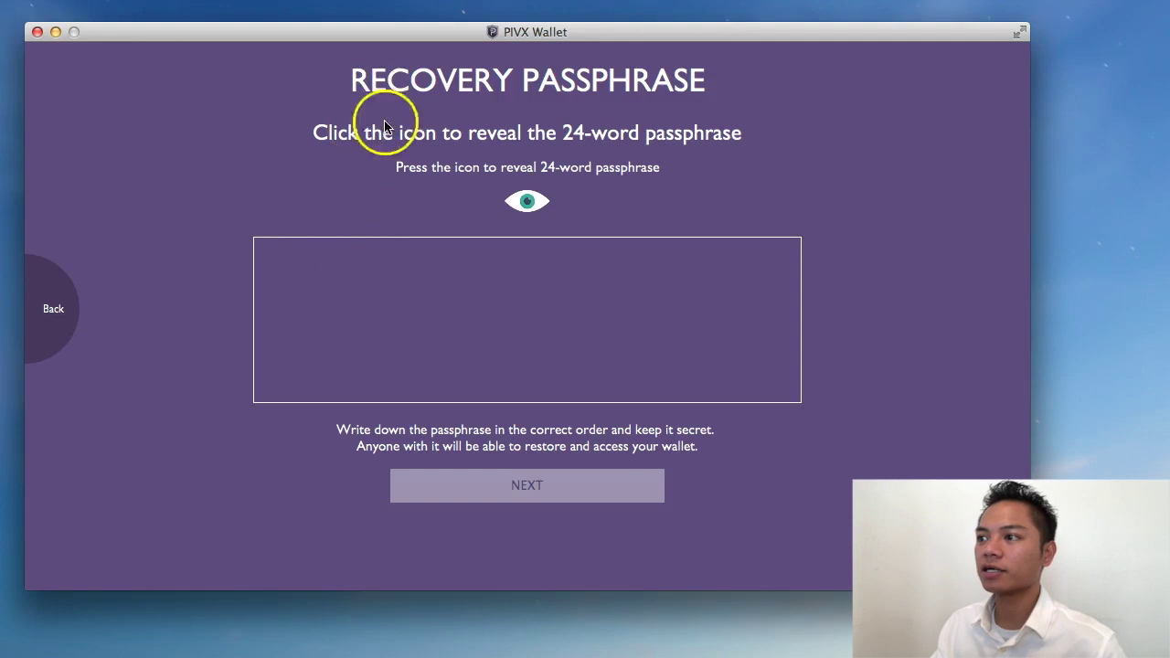
{"action": "left_click", "coordinate": [582, 135]}
{"action": "left_click", "coordinate": [625, 140]}
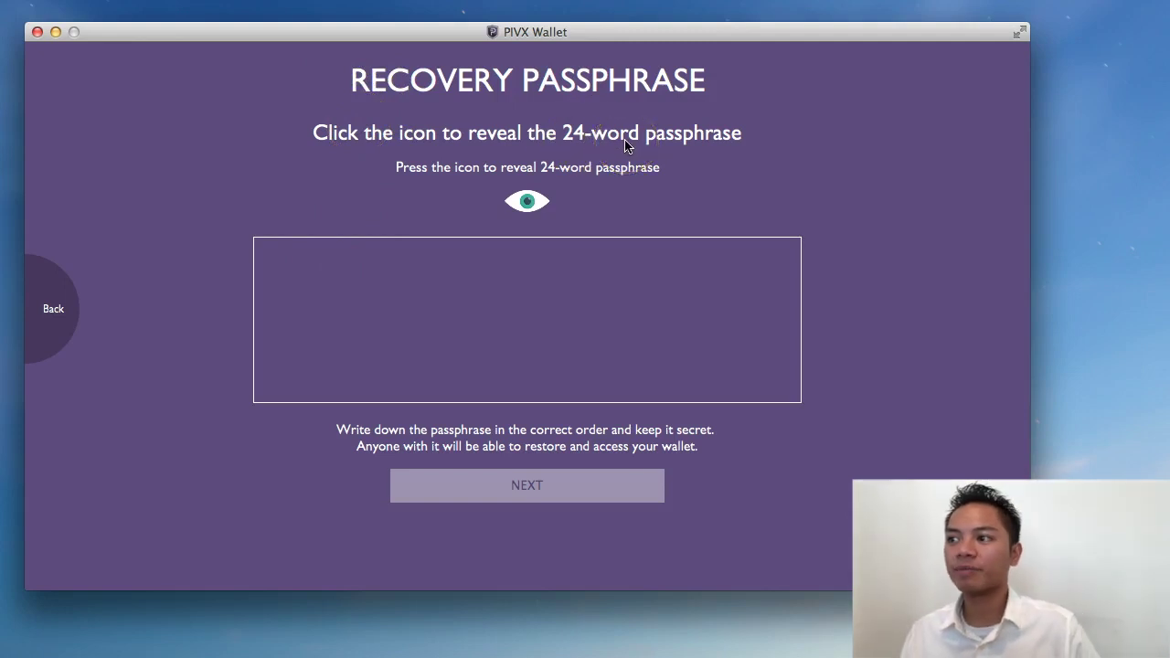
{"action": "left_click", "coordinate": [595, 160]}
{"action": "left_click", "coordinate": [530, 204]}
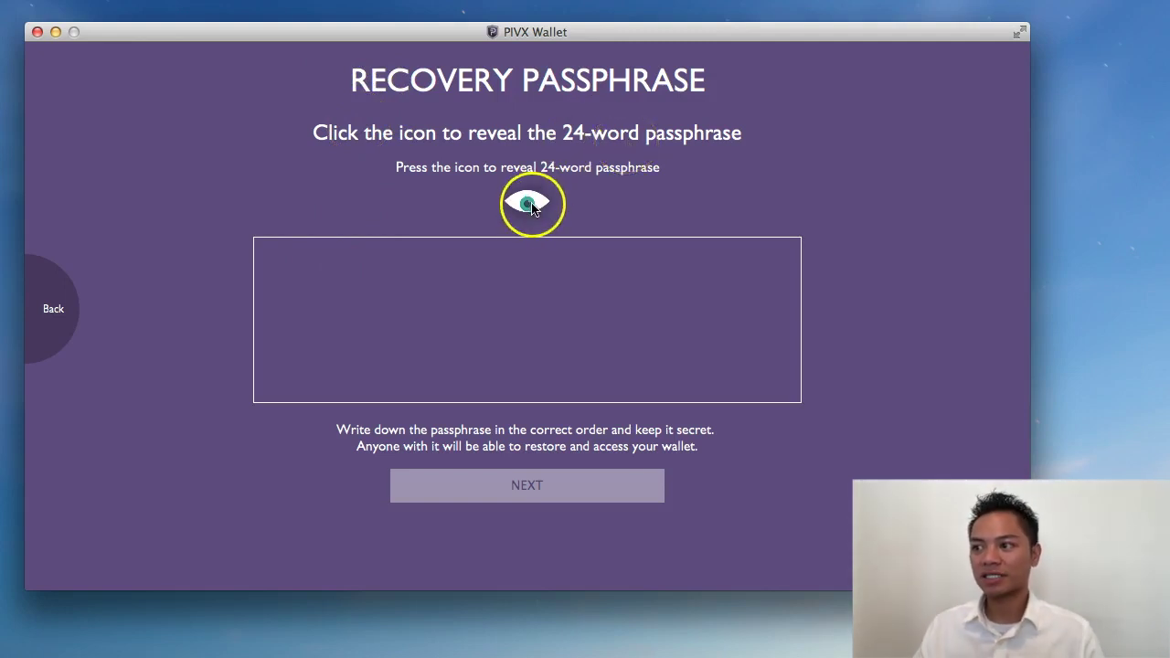
Review the recovery passphrase and the instructions for keeping it secret, and continue to the wallet password setup.
{"action": "left_click", "coordinate": [314, 262]}
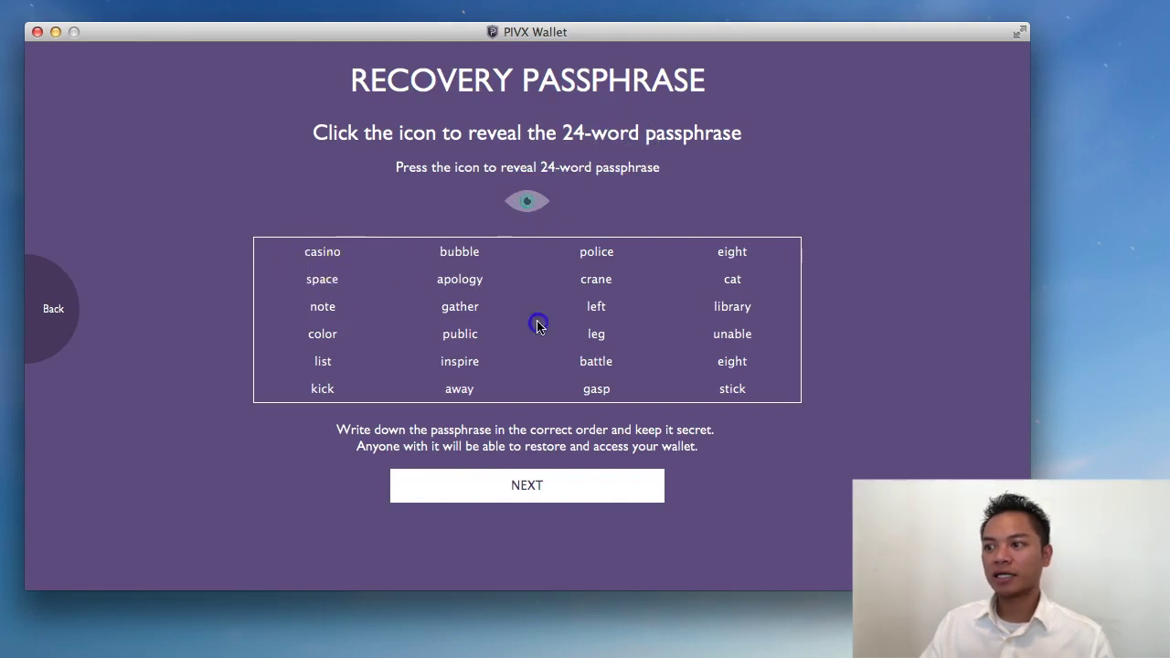
{"action": "left_click", "coordinate": [685, 395]}
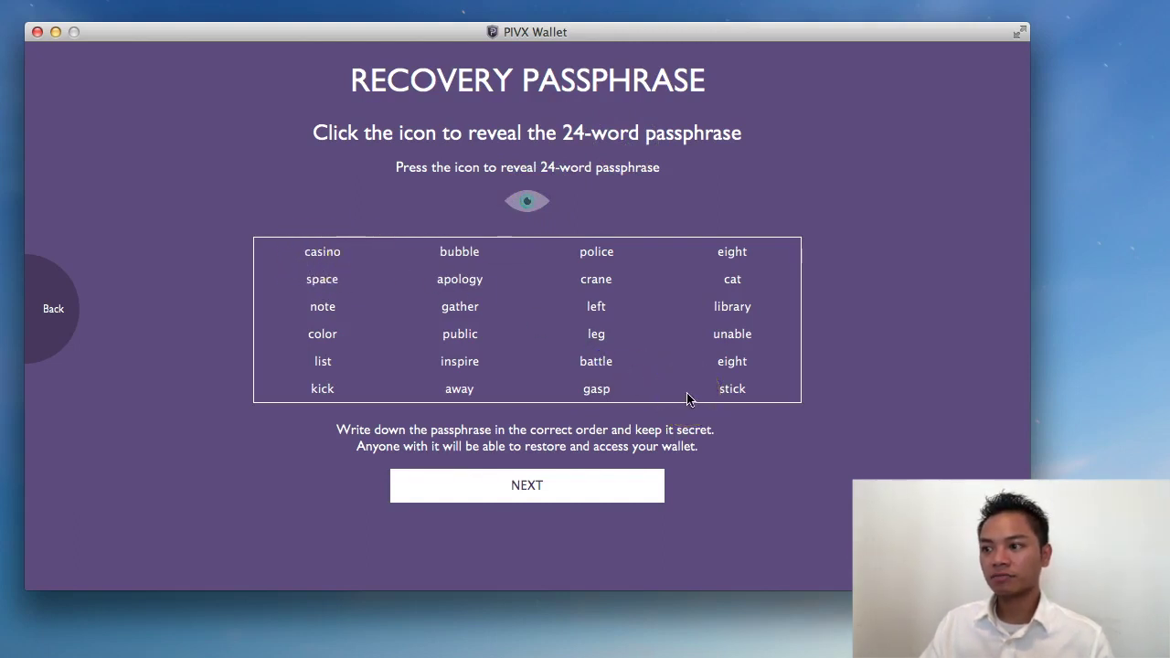
{"action": "left_click", "coordinate": [353, 435]}
{"action": "left_click", "coordinate": [454, 446]}
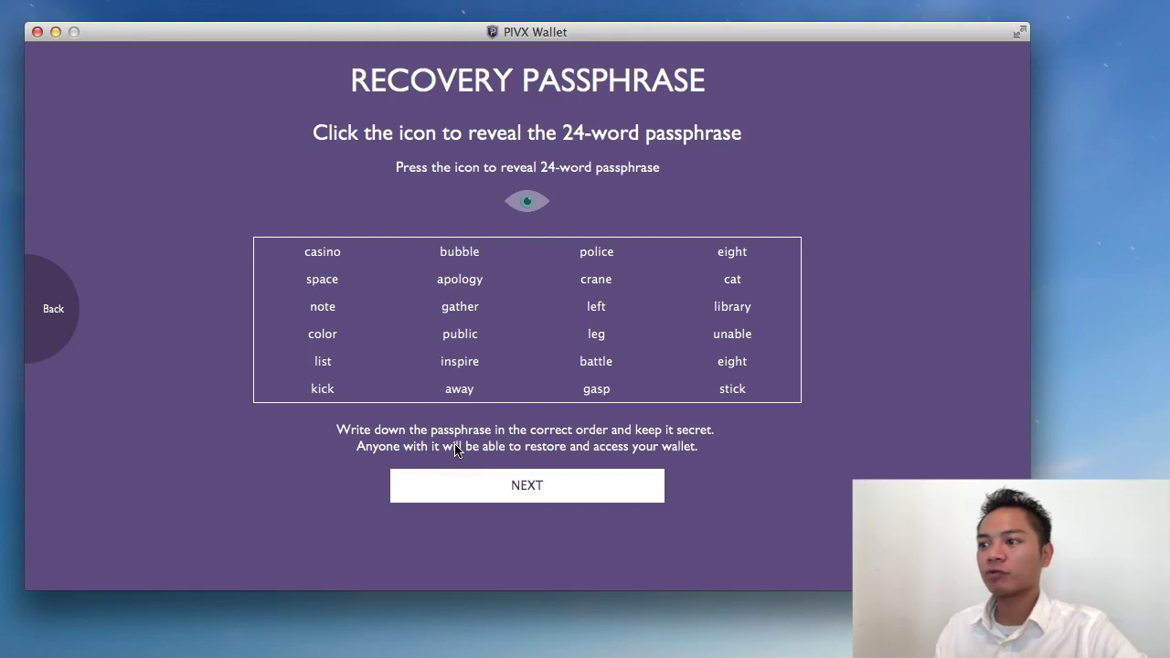
{"action": "mouse_move", "coordinate": [571, 464]}
{"action": "left_mouse_down"}
{"action": "mouse_move", "coordinate": [656, 457]}
{"action": "mouse_move", "coordinate": [258, 245]}
{"action": "mouse_move", "coordinate": [322, 262]}
{"action": "mouse_move", "coordinate": [369, 257]}
{"action": "mouse_move", "coordinate": [332, 253]}
{"action": "mouse_move", "coordinate": [627, 271]}
{"action": "mouse_move", "coordinate": [731, 253]}
{"action": "mouse_move", "coordinate": [836, 319]}
{"action": "left_mouse_up"}
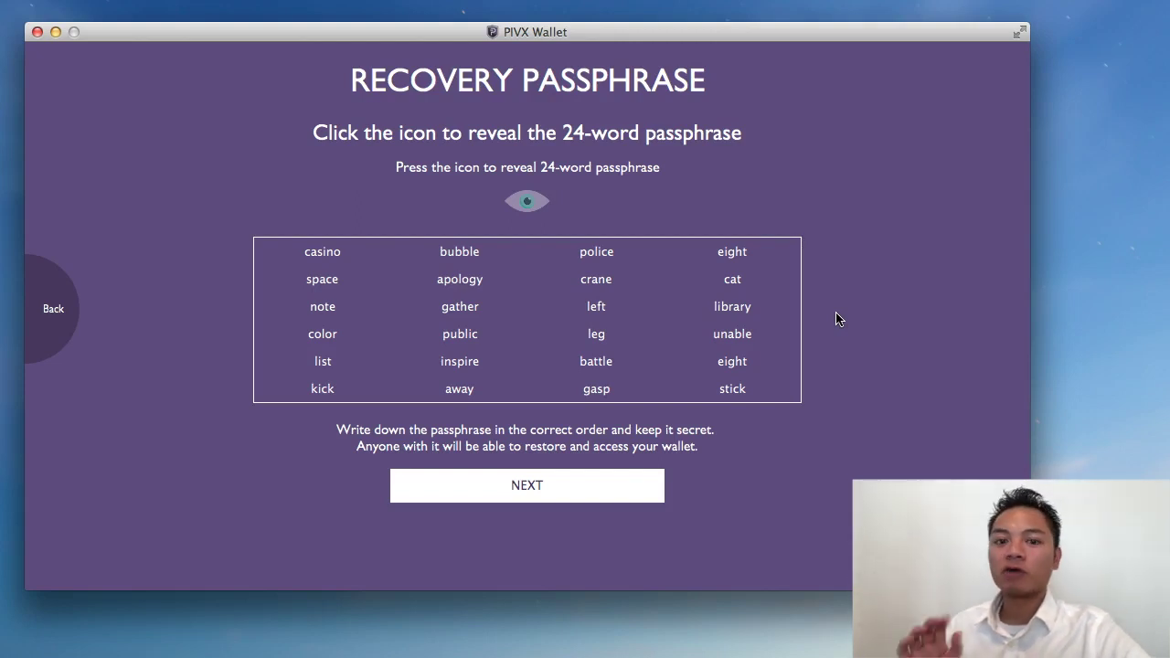
{"action": "left_click", "coordinate": [423, 432]}
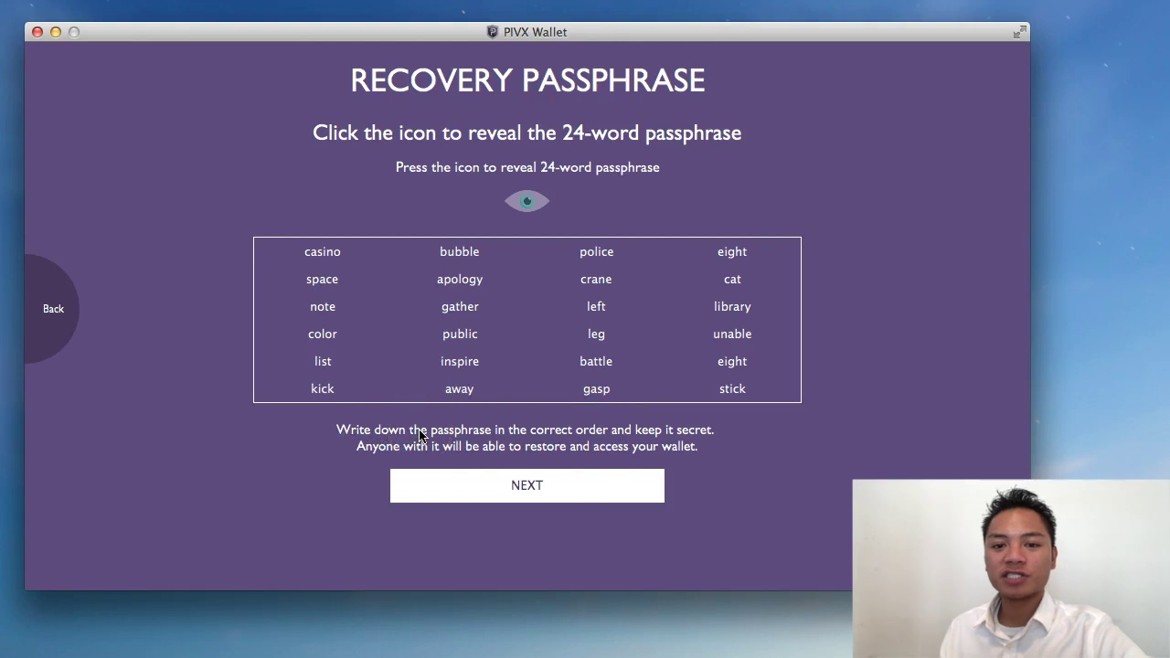
{"action": "left_click", "coordinate": [532, 494]}
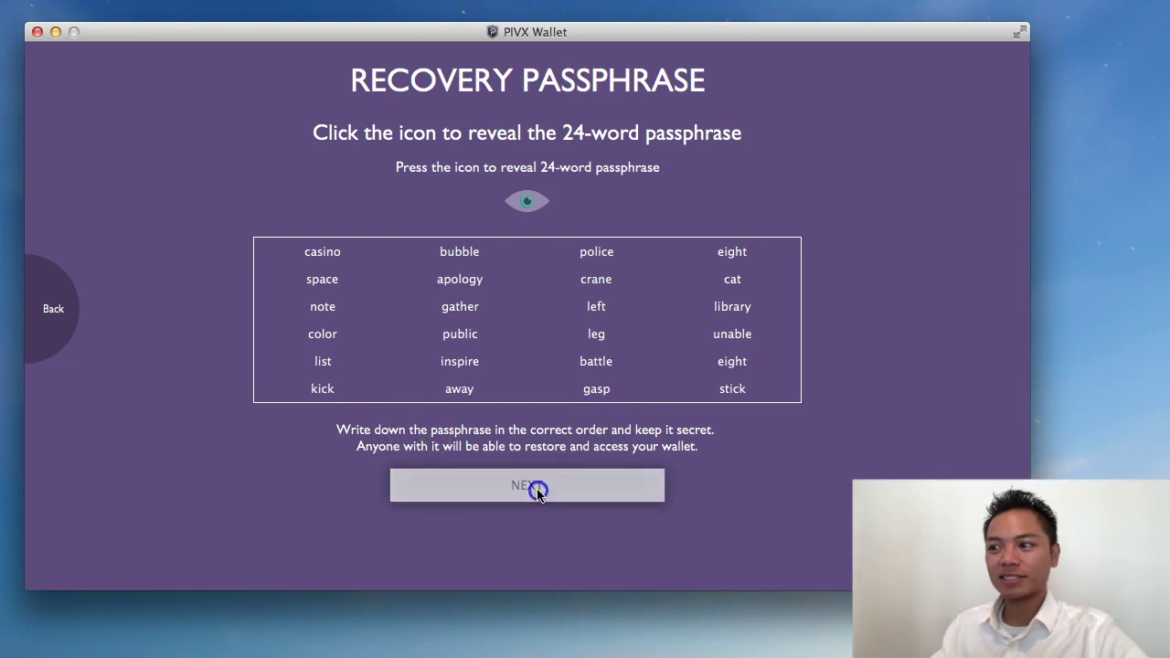
Enter the wallet password in both the Wallet Password and Repeat Password fields and create the wallet.
{"action": "left_click", "coordinate": [472, 266]}
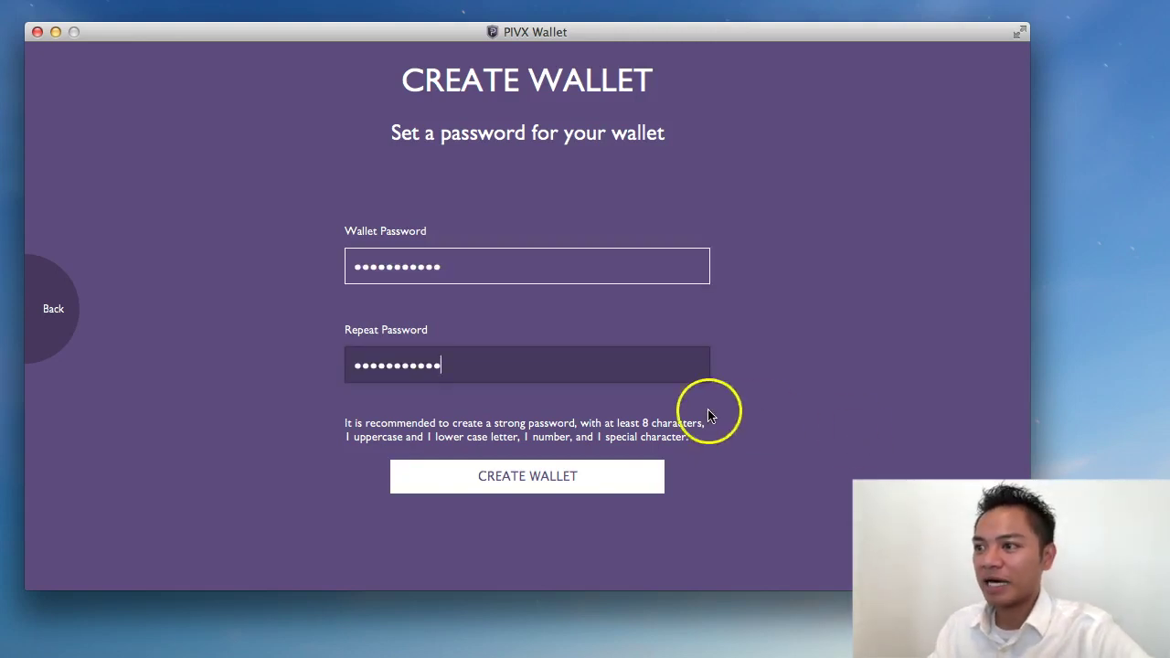
{"action": "left_click", "coordinate": [554, 365]}
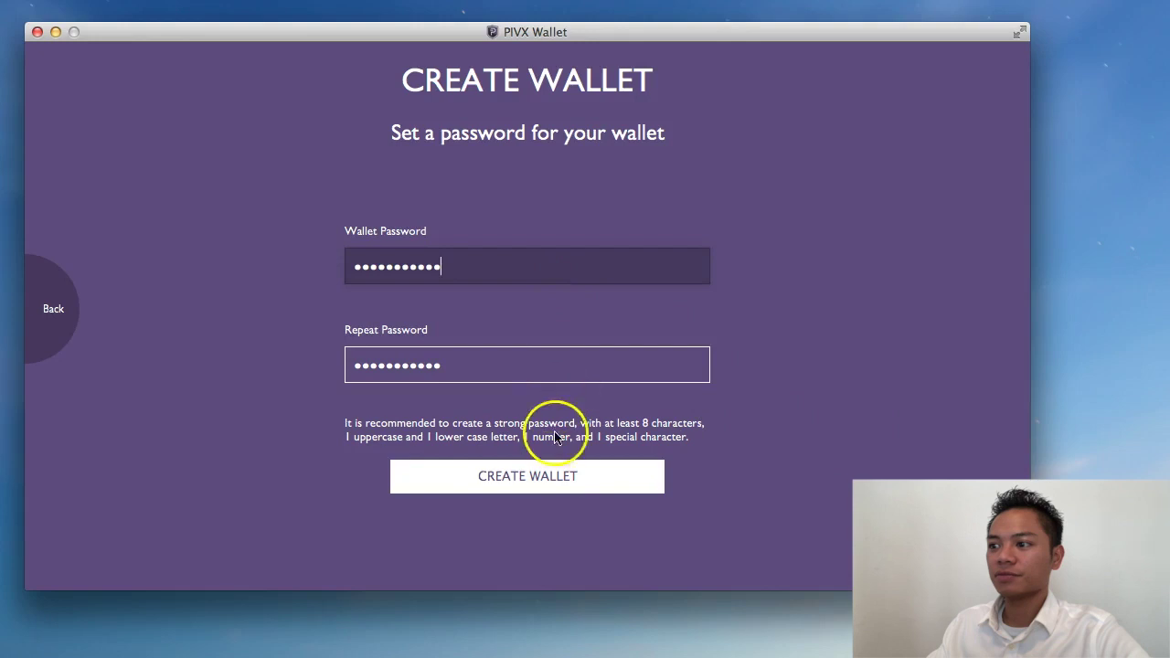
{"action": "left_click", "coordinate": [586, 480]}
Move the wallet window into the upper-left corner of the desktop and look over the My Wallet overview.
{"action": "left_click", "coordinate": [496, 157]}
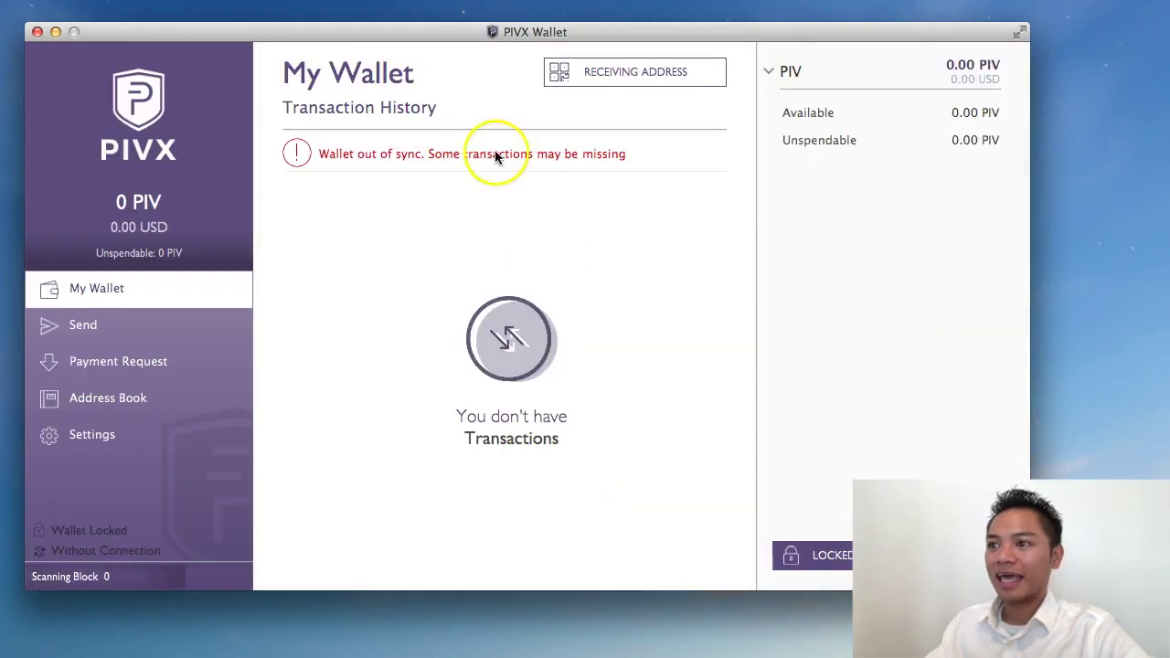
{"action": "left_click_drag", "start_coordinate": [439, 31], "coordinate": [414, 8]}
{"action": "left_click", "coordinate": [786, 393]}
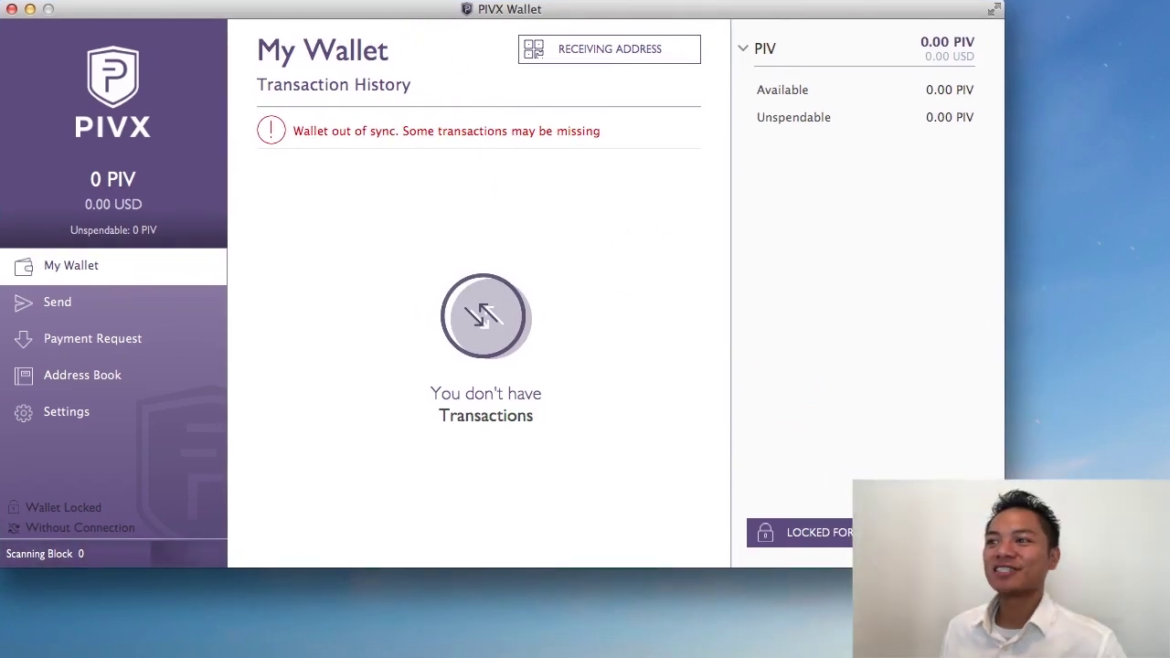
{"action": "left_click", "coordinate": [683, 305]}
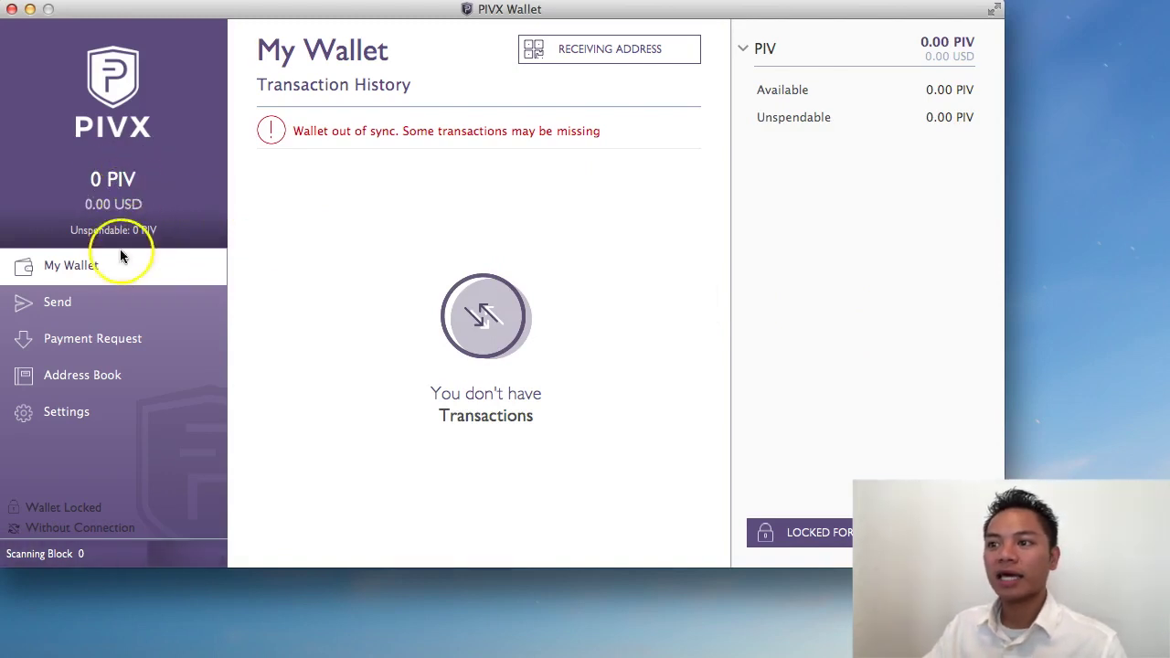
Open the Send page and examine its PIV and USD amount, PIVX address and description fields.
{"action": "left_click", "coordinate": [115, 308]}
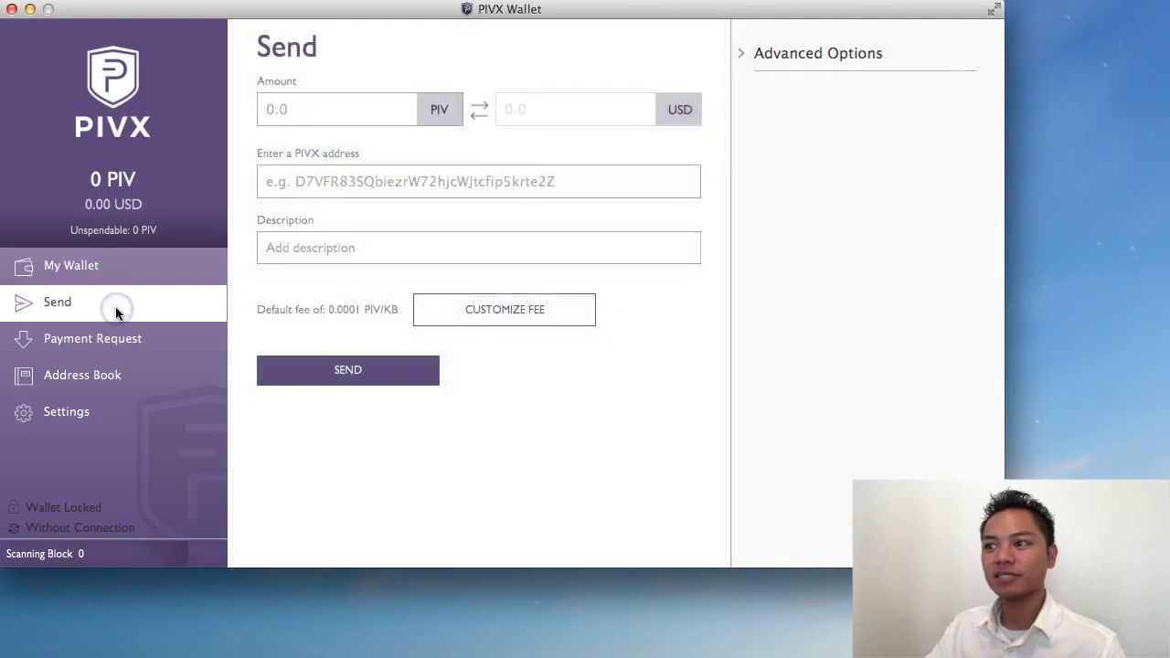
{"action": "left_click", "coordinate": [368, 107]}
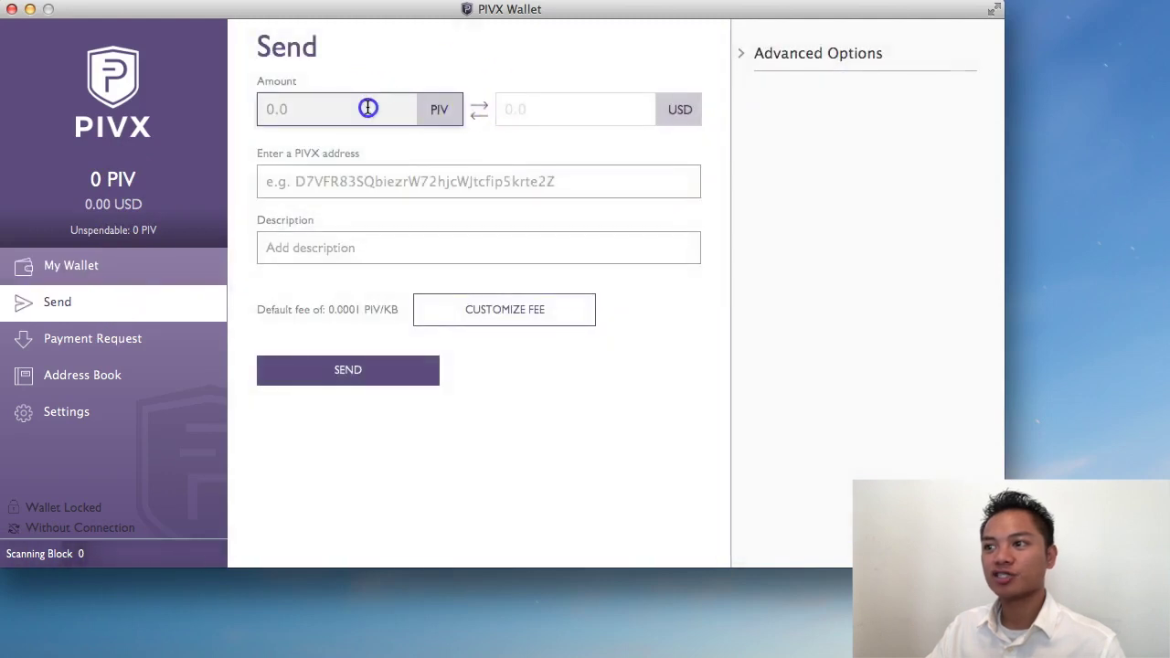
{"action": "left_click", "coordinate": [546, 109]}
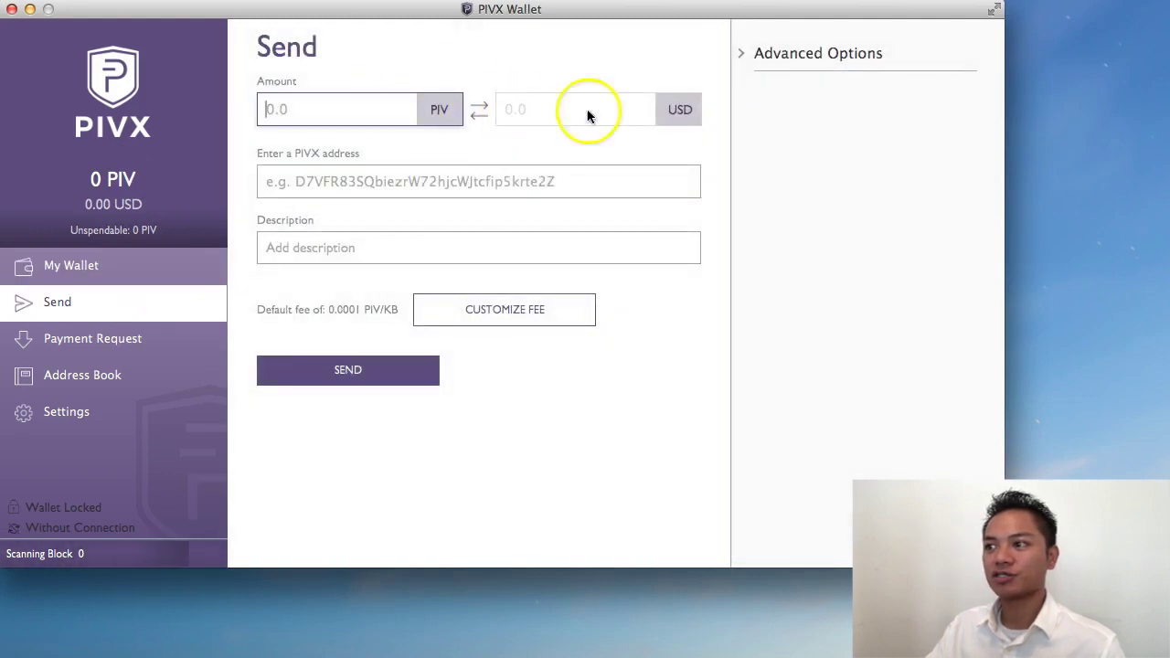
{"action": "left_click", "coordinate": [478, 109]}
{"action": "left_click", "coordinate": [478, 110]}
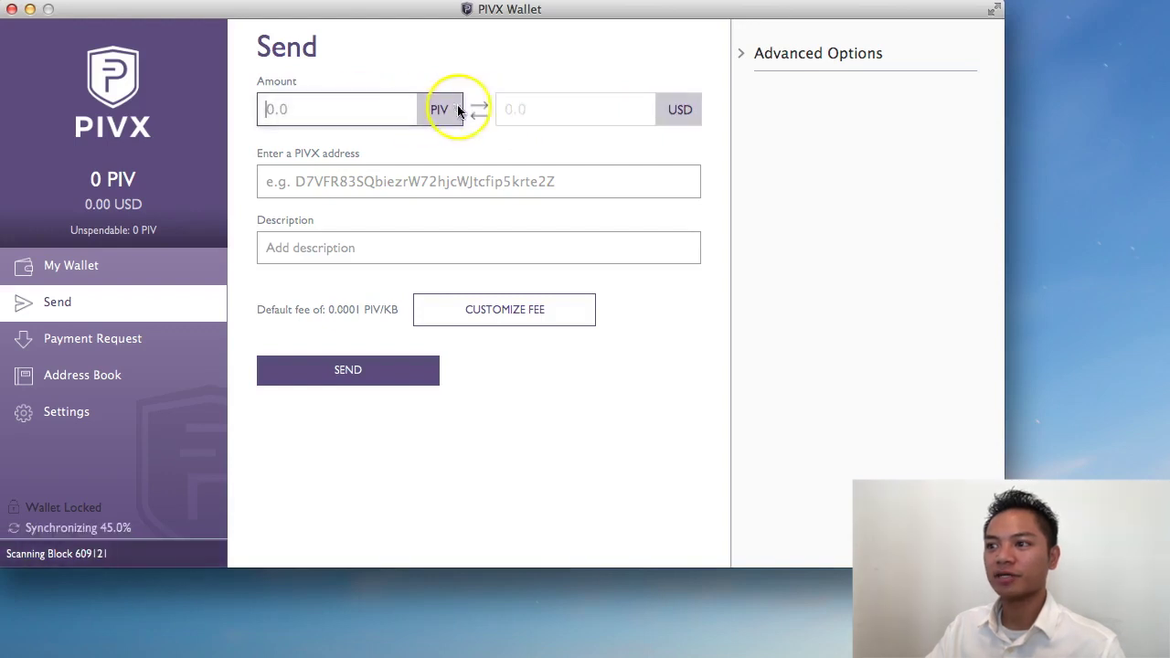
{"action": "left_click", "coordinate": [445, 182]}
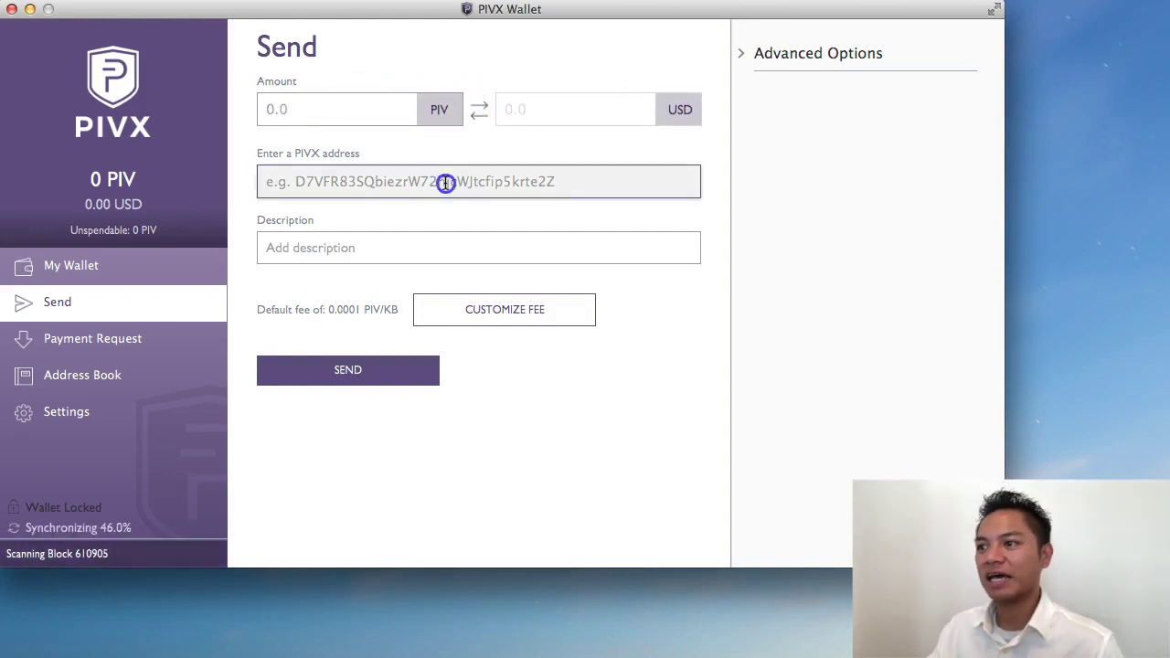
{"action": "left_click", "coordinate": [456, 248]}
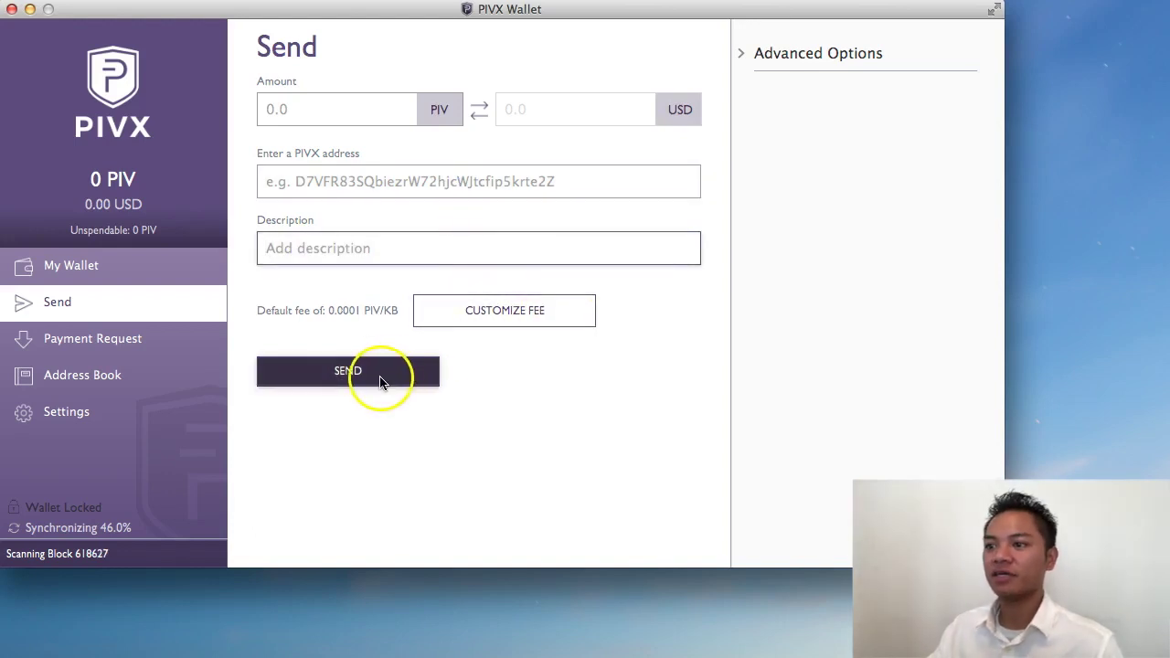
Open the Payment Request page and examine its amount and optional description fields and the option to create a request.
{"action": "left_click", "coordinate": [131, 350]}
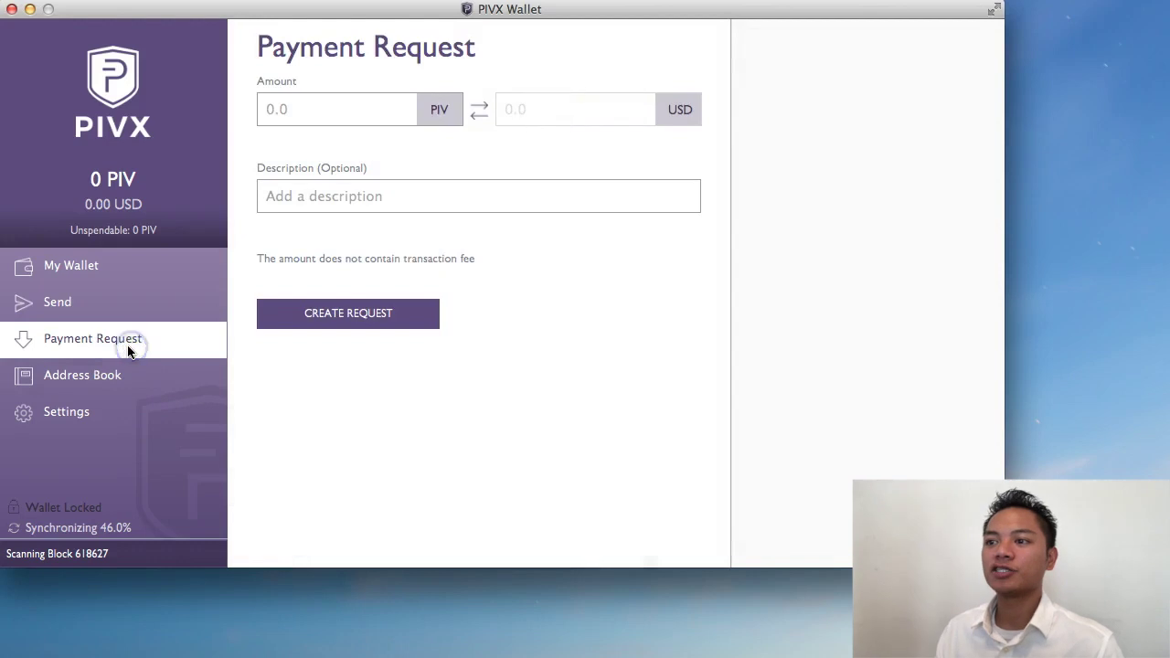
{"action": "left_click", "coordinate": [340, 107]}
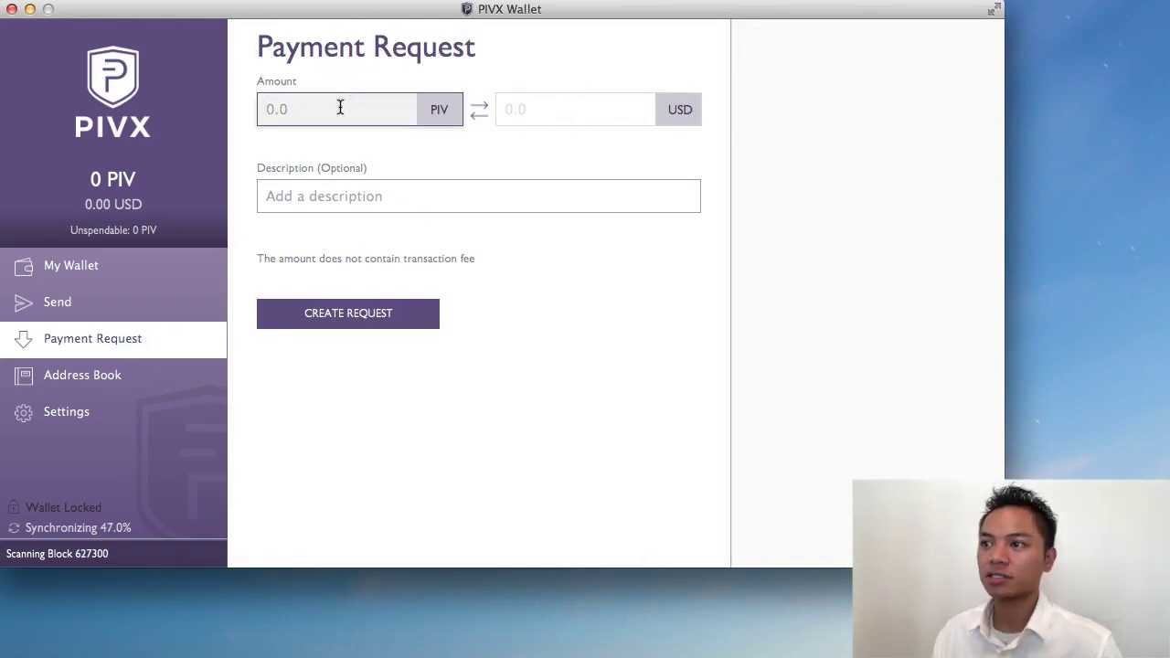
{"action": "left_click", "coordinate": [334, 196]}
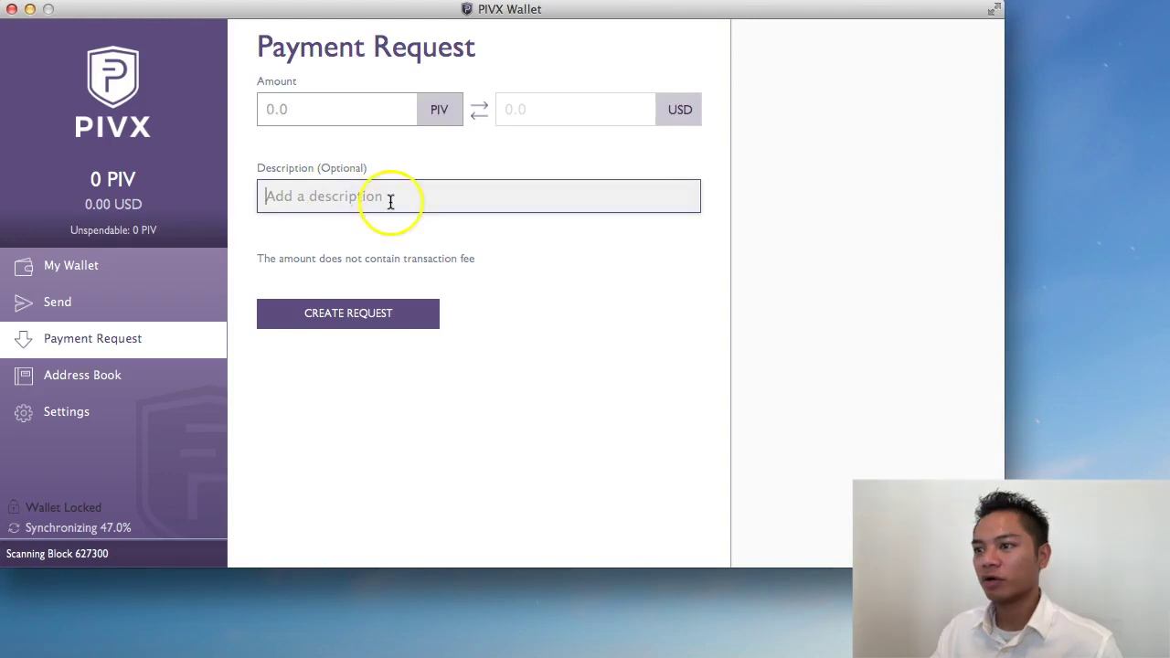
{"action": "left_click", "coordinate": [380, 316]}
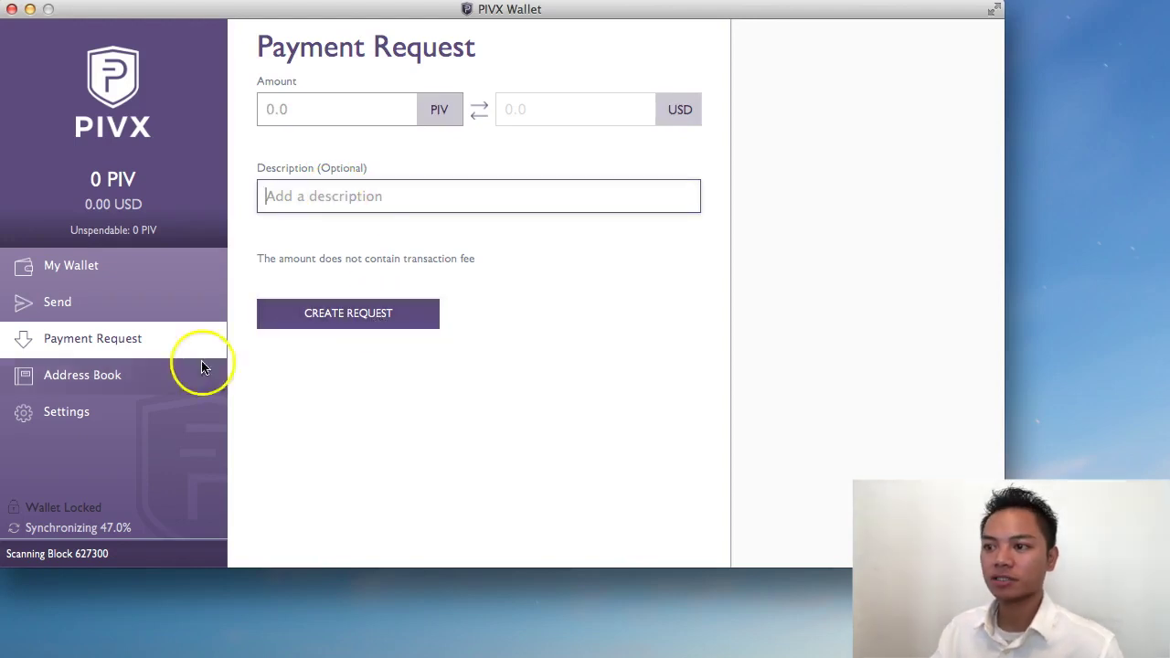
Look over the Address Book page and the Settings sections, including the reference currency preference under Options.
{"action": "left_click", "coordinate": [159, 374]}
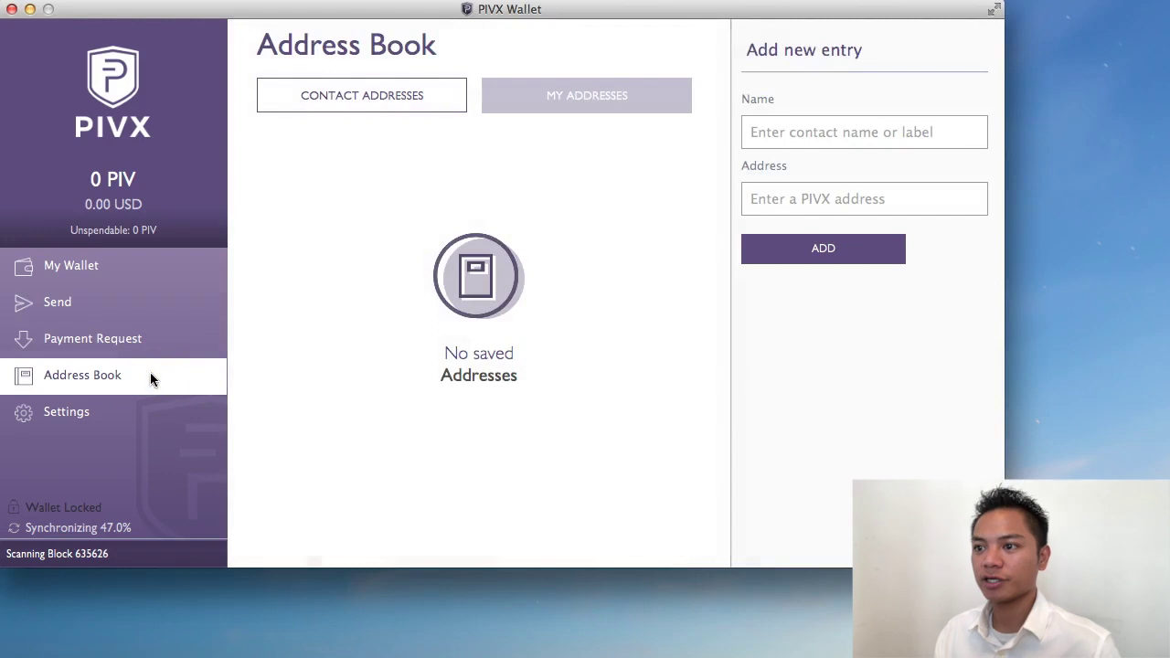
{"action": "left_click", "coordinate": [151, 412]}
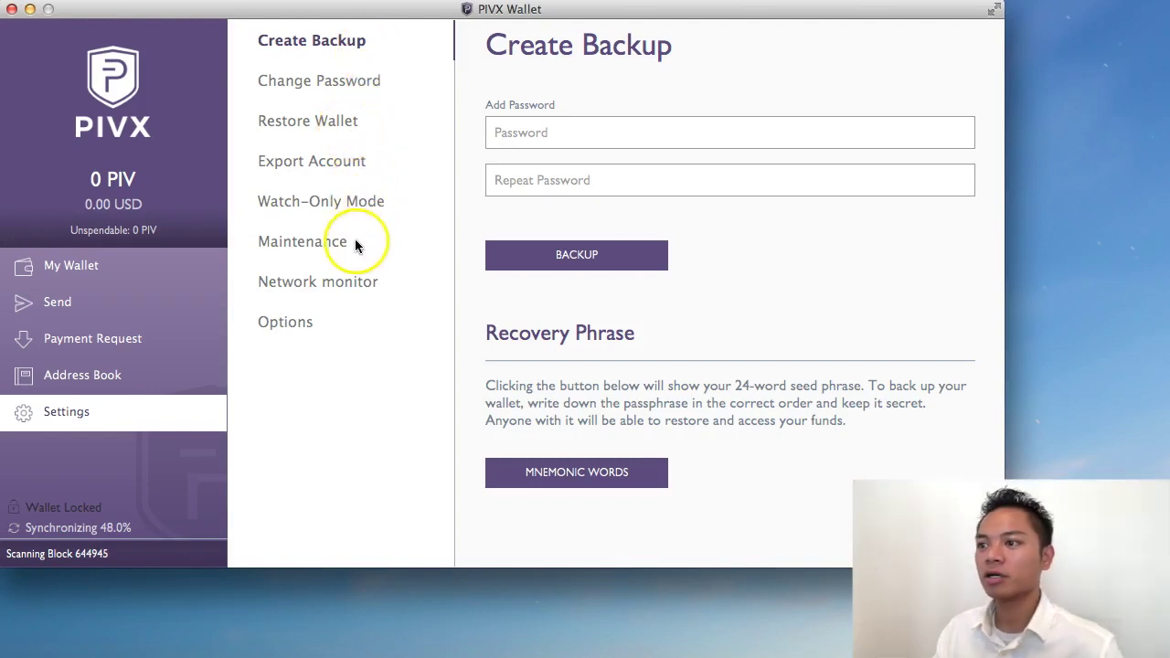
{"action": "left_click", "coordinate": [309, 326]}
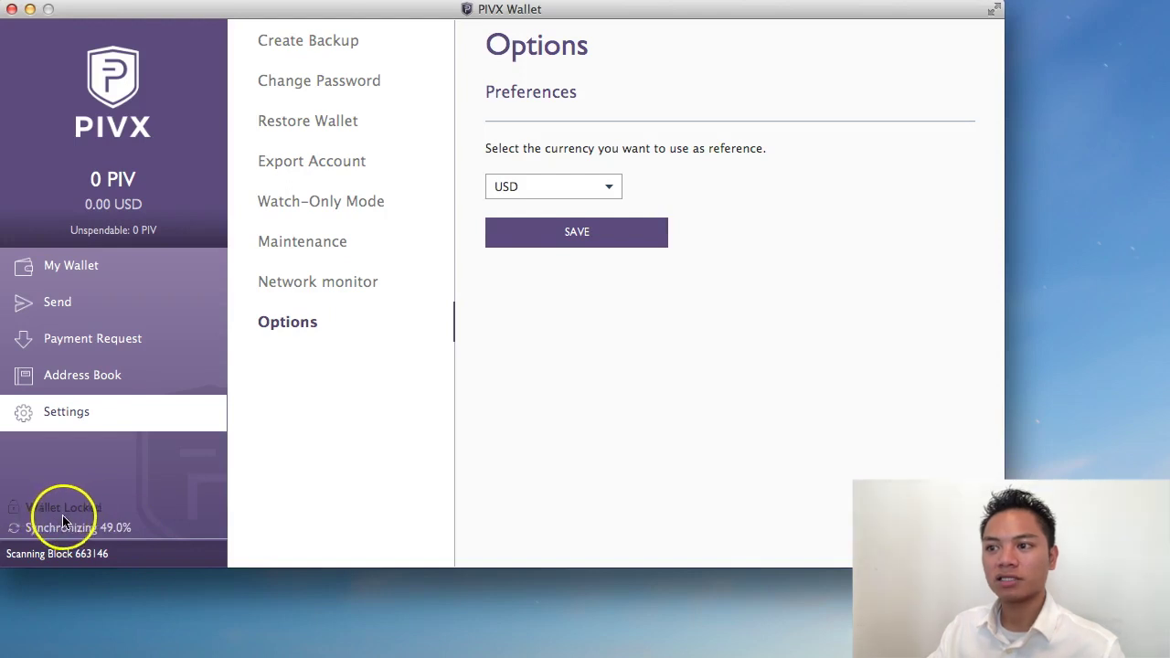
Display the receiving address and its QR code from My Wallet, copy the address, and close the dialog.
{"action": "left_click", "coordinate": [75, 265]}
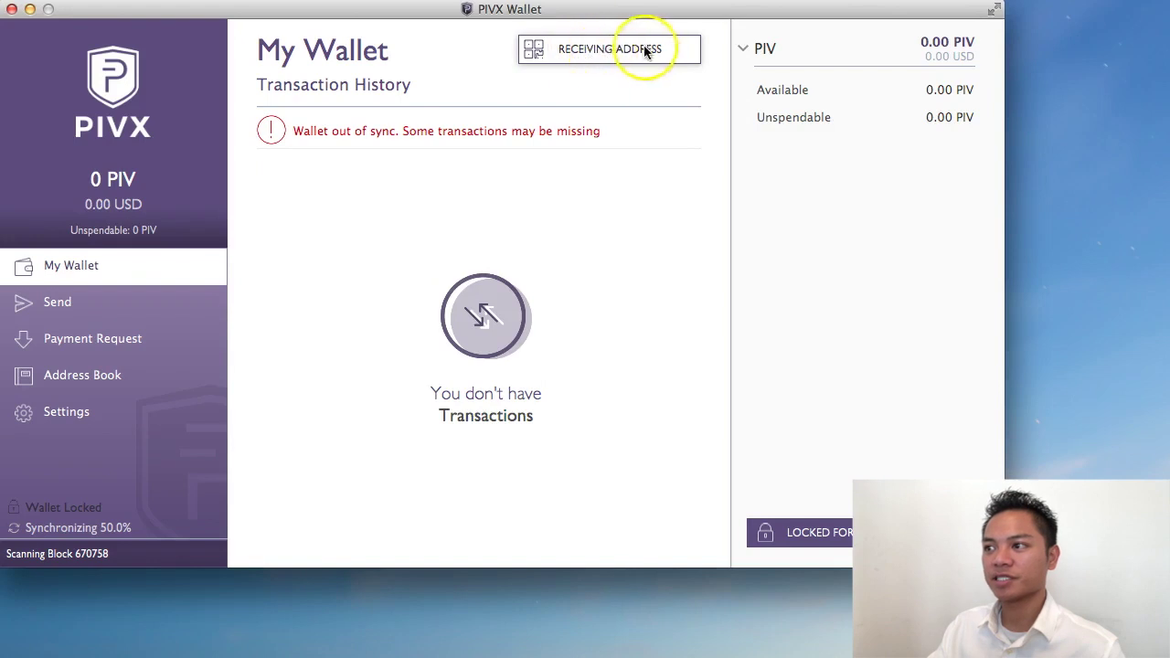
{"action": "left_click", "coordinate": [615, 49]}
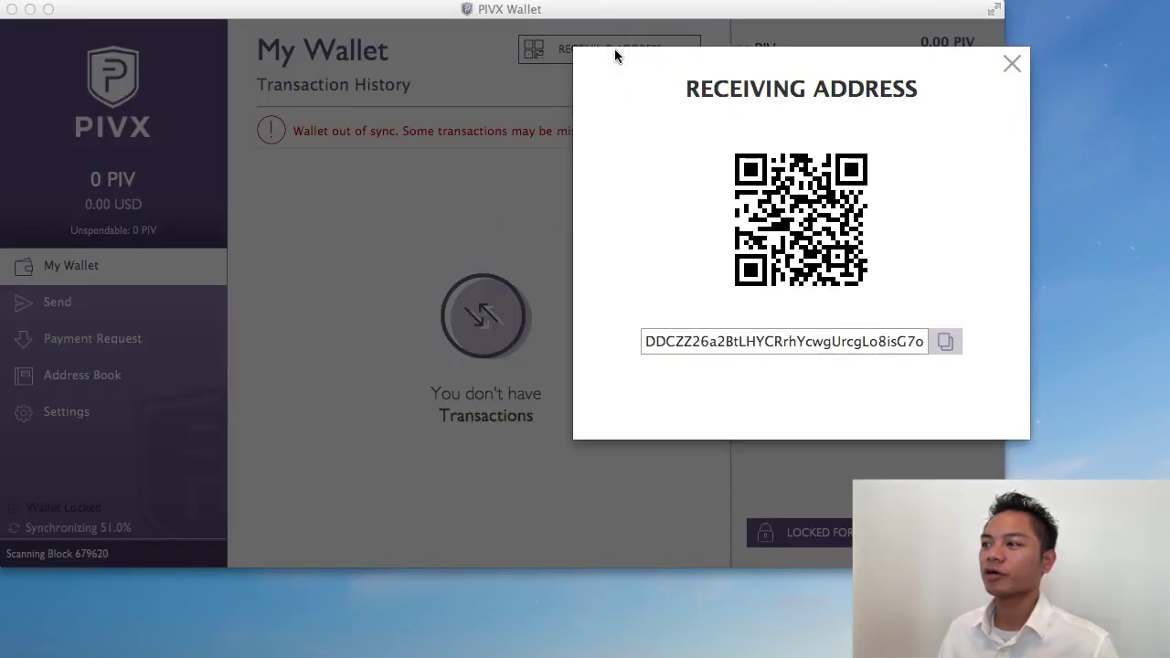
{"action": "left_click", "coordinate": [959, 345]}
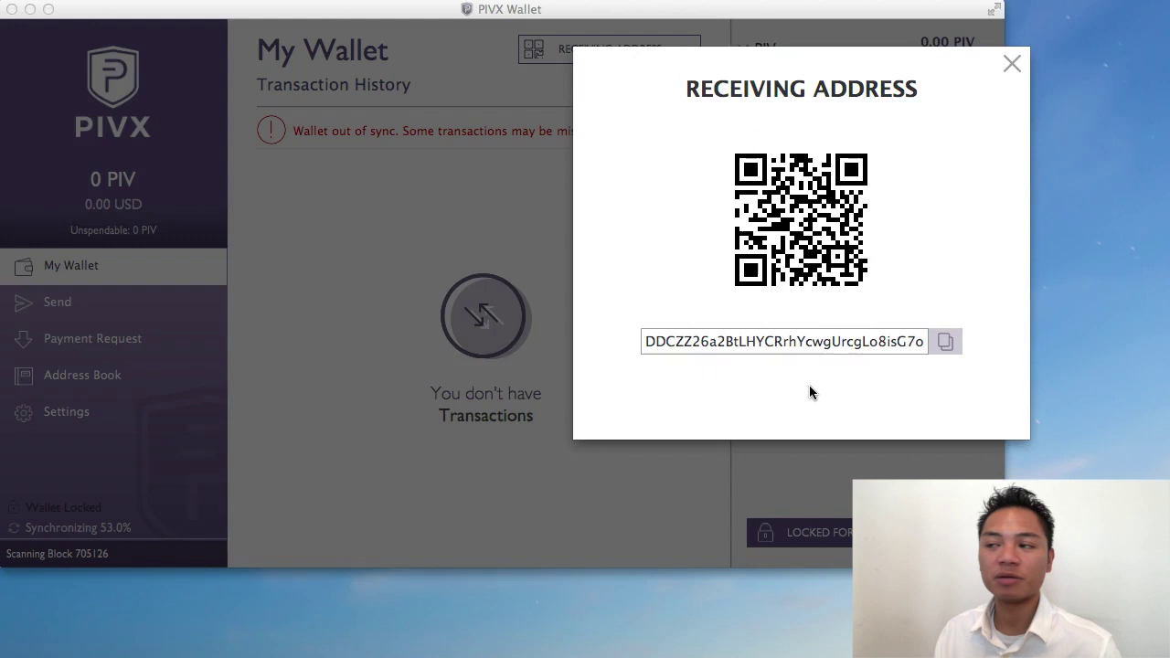
{"action": "left_click", "coordinate": [1033, 97]}
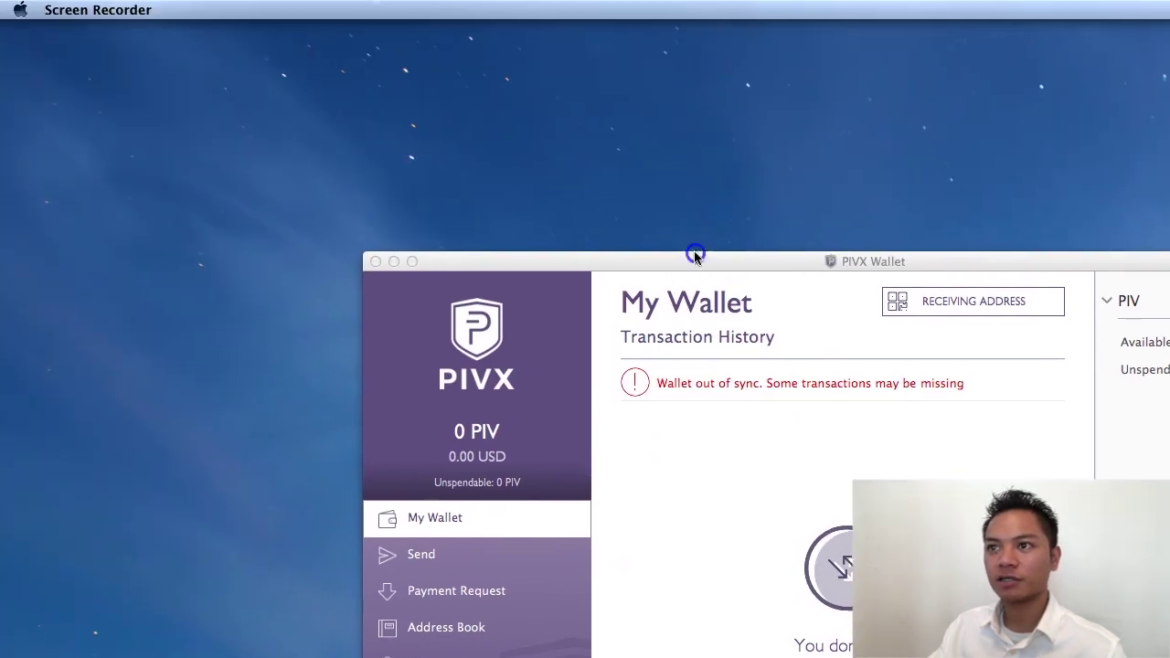
Quit PIVX Light Wallet and reopen it from the Applications folder in Finder.
{"action": "left_click_drag", "start_coordinate": [695, 260], "coordinate": [499, 120]}
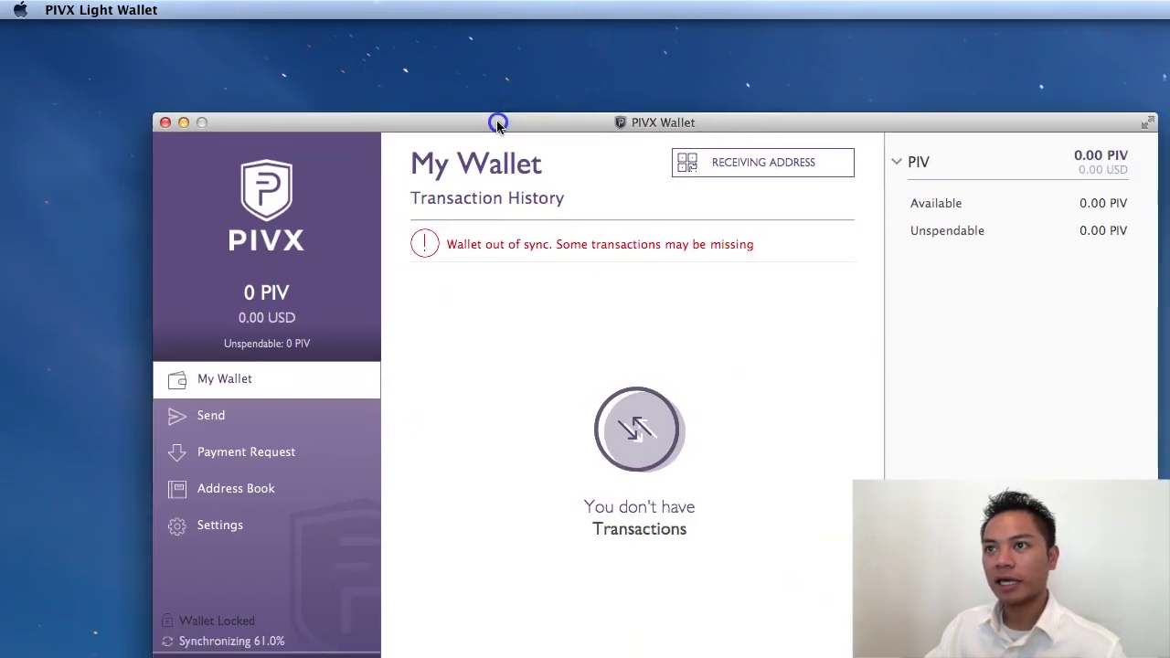
{"action": "left_click", "coordinate": [116, 11]}
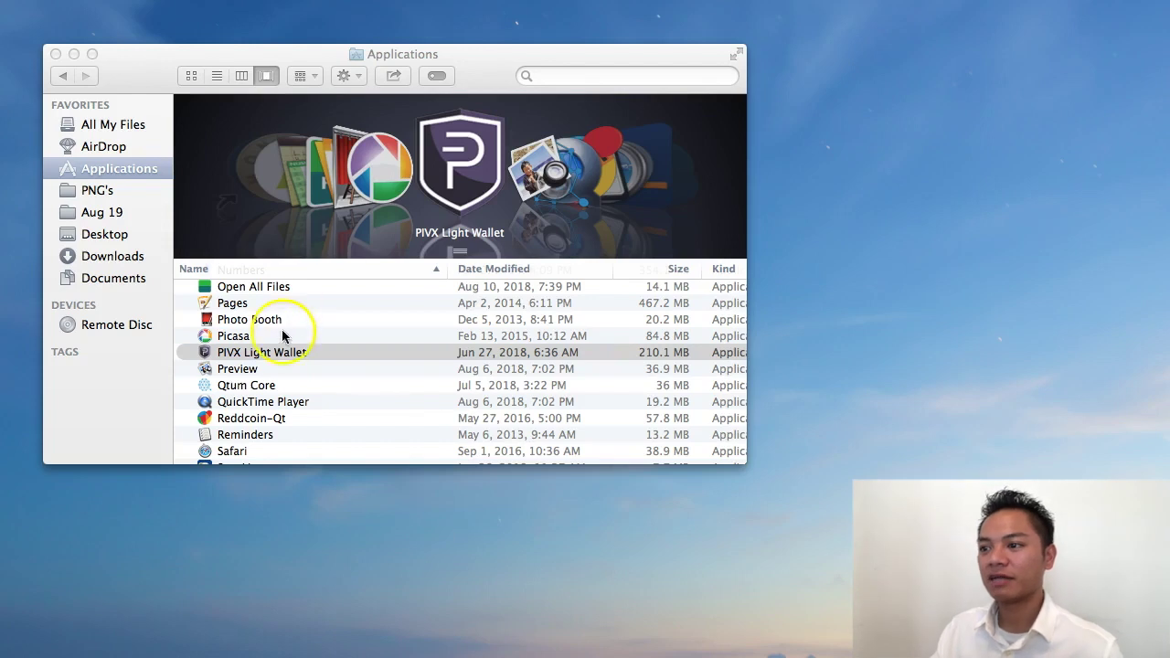
{"action": "left_click", "coordinate": [286, 356]}
{"action": "left_click", "coordinate": [313, 358]}
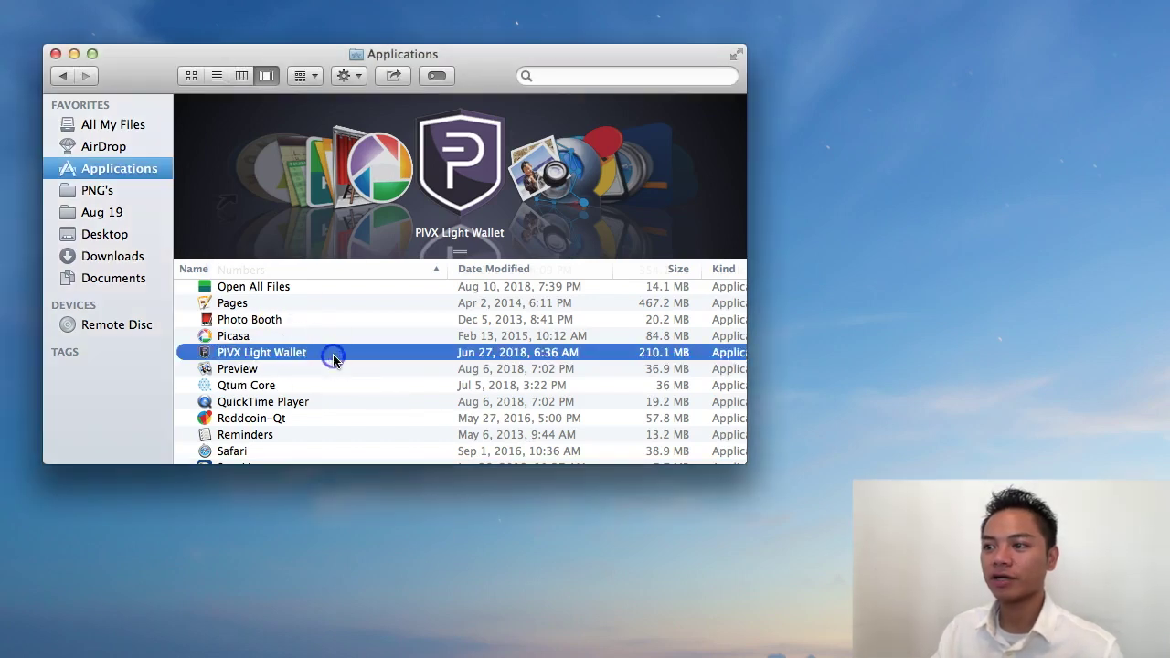
{"action": "right_click", "coordinate": [333, 360]}
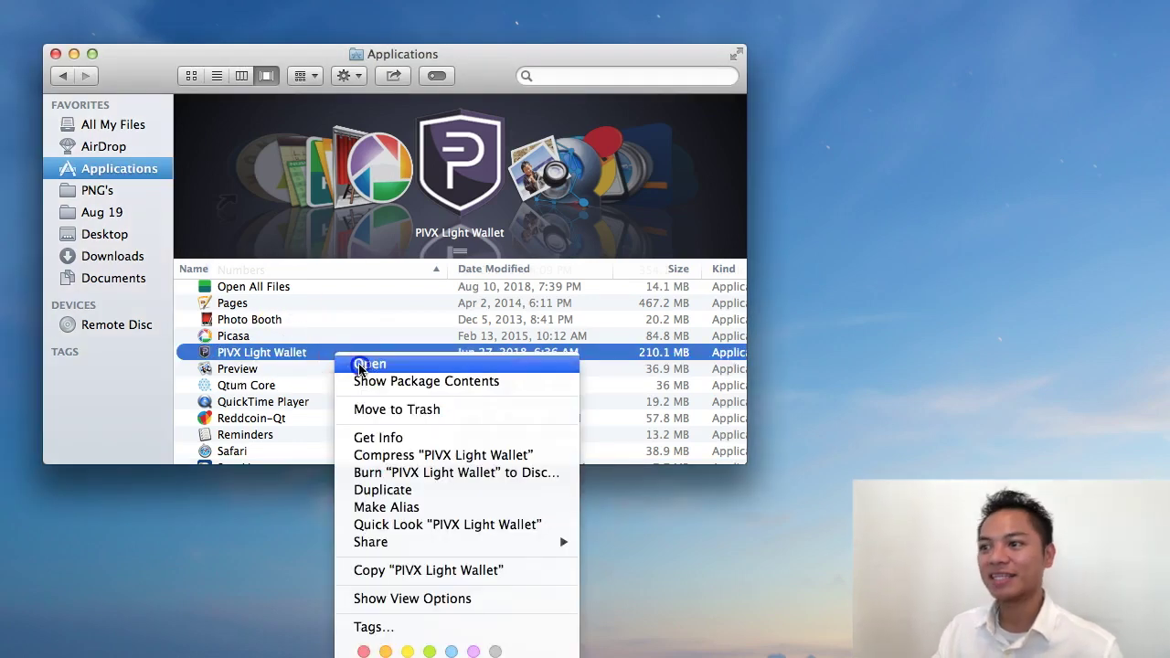
{"action": "left_click", "coordinate": [358, 365]}
Close the Applications window and move the loading PIVX Wallet window fully into view near the desktop's upper-left corner.
{"action": "left_click", "coordinate": [53, 52]}
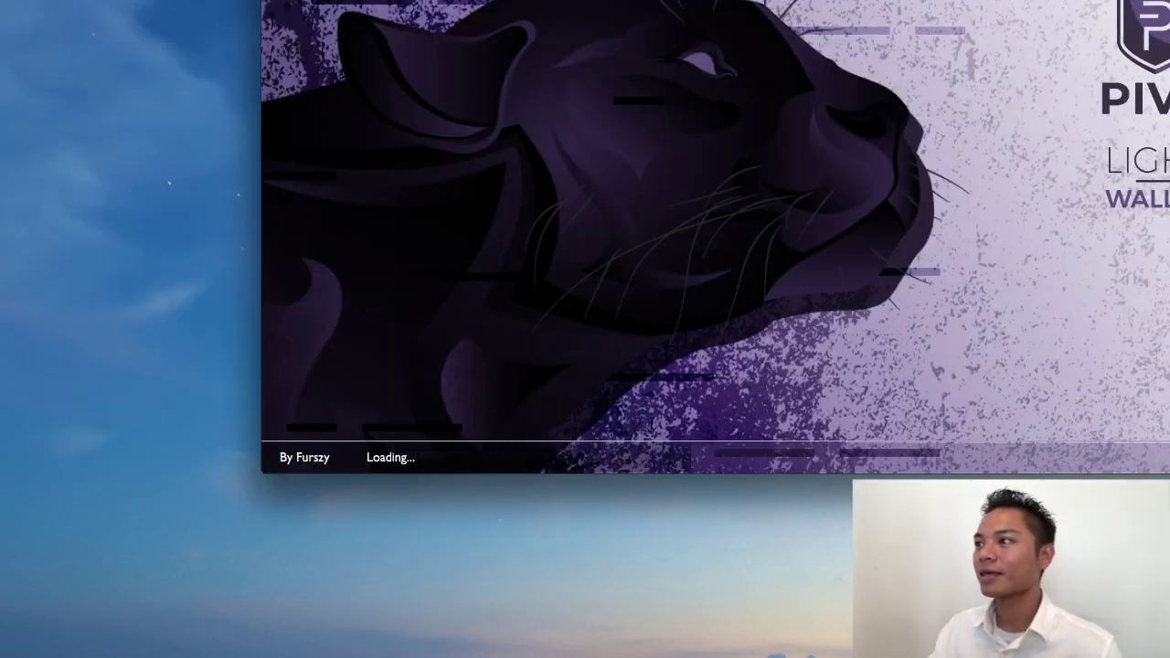
{"action": "left_click", "coordinate": [784, 39]}
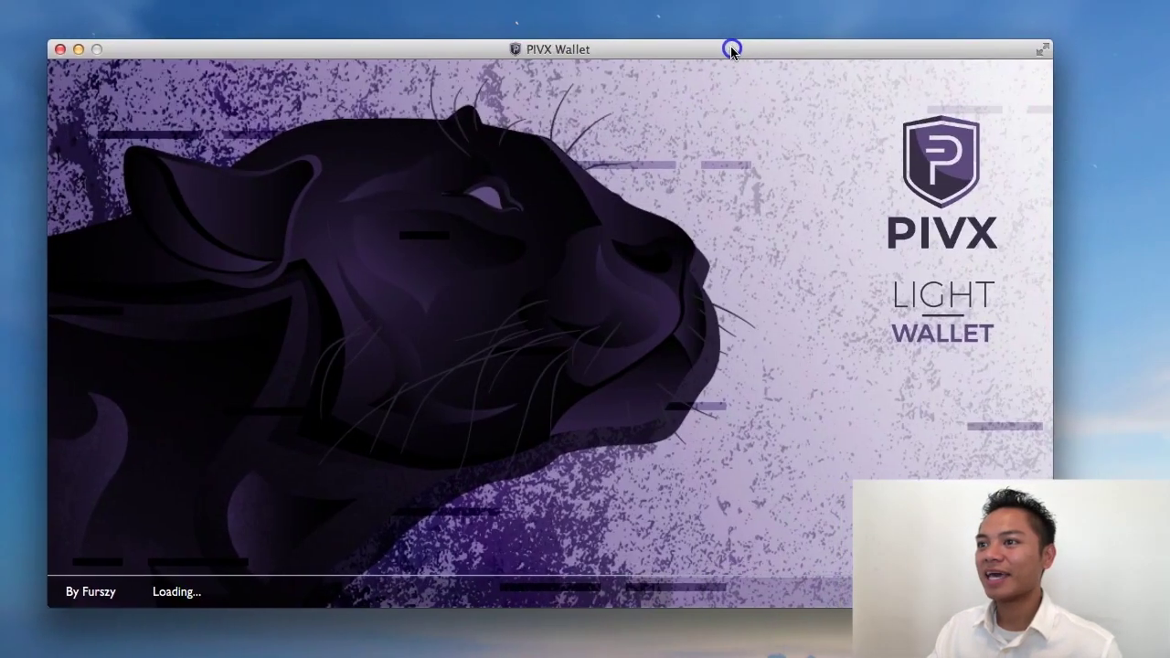
{"action": "left_click_drag", "start_coordinate": [730, 45], "coordinate": [725, 46]}
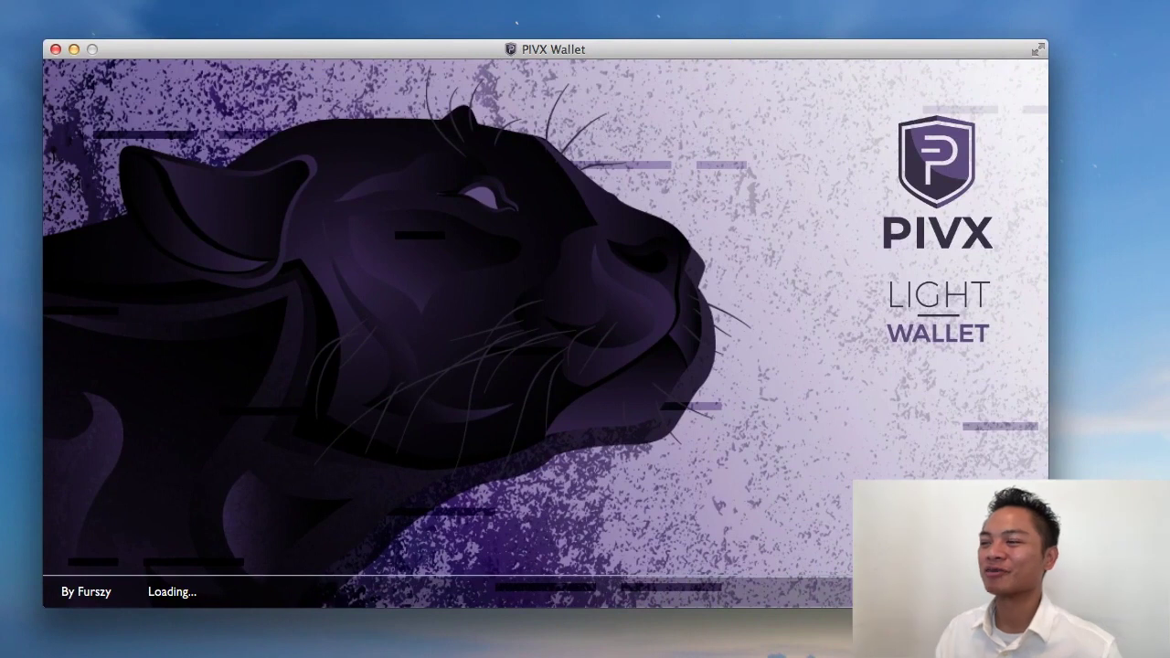